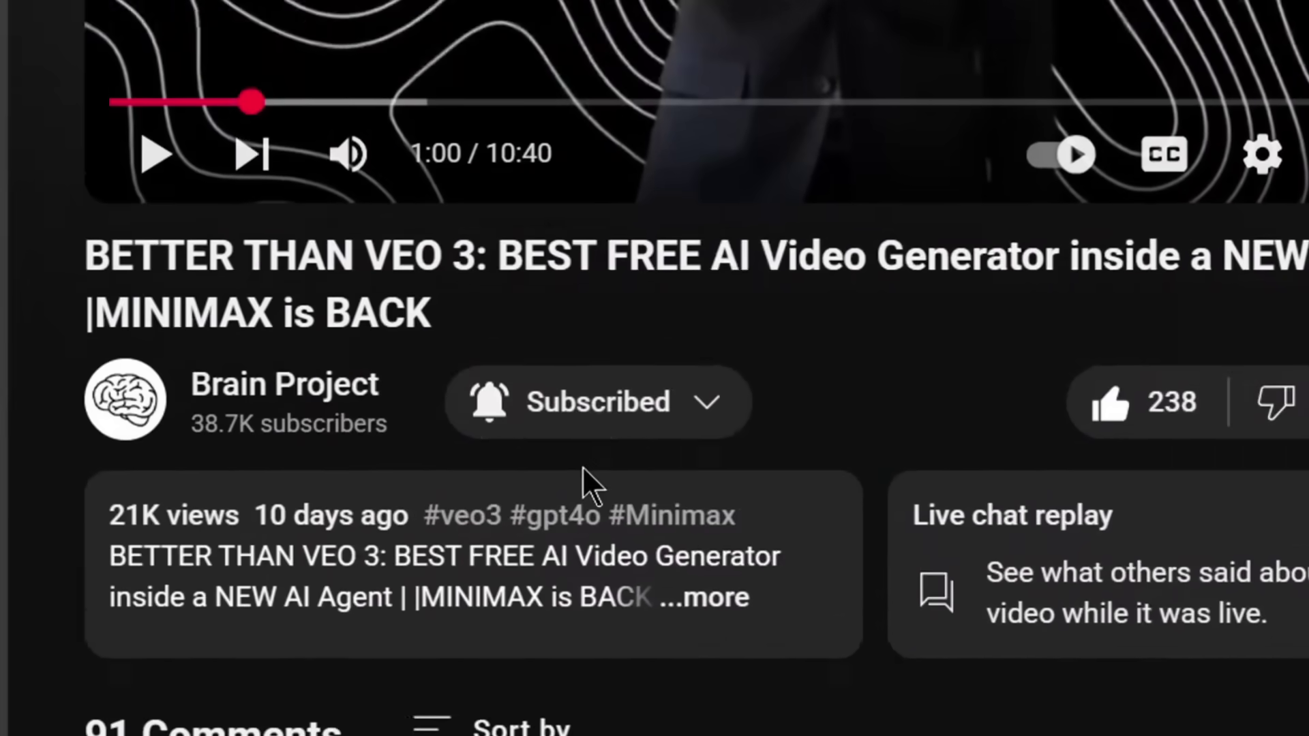
Step: Scroll to the comments and post a comment on the Brain Project video asking for the full document
scroll(12, 482, down, 3)
click(525, 624)
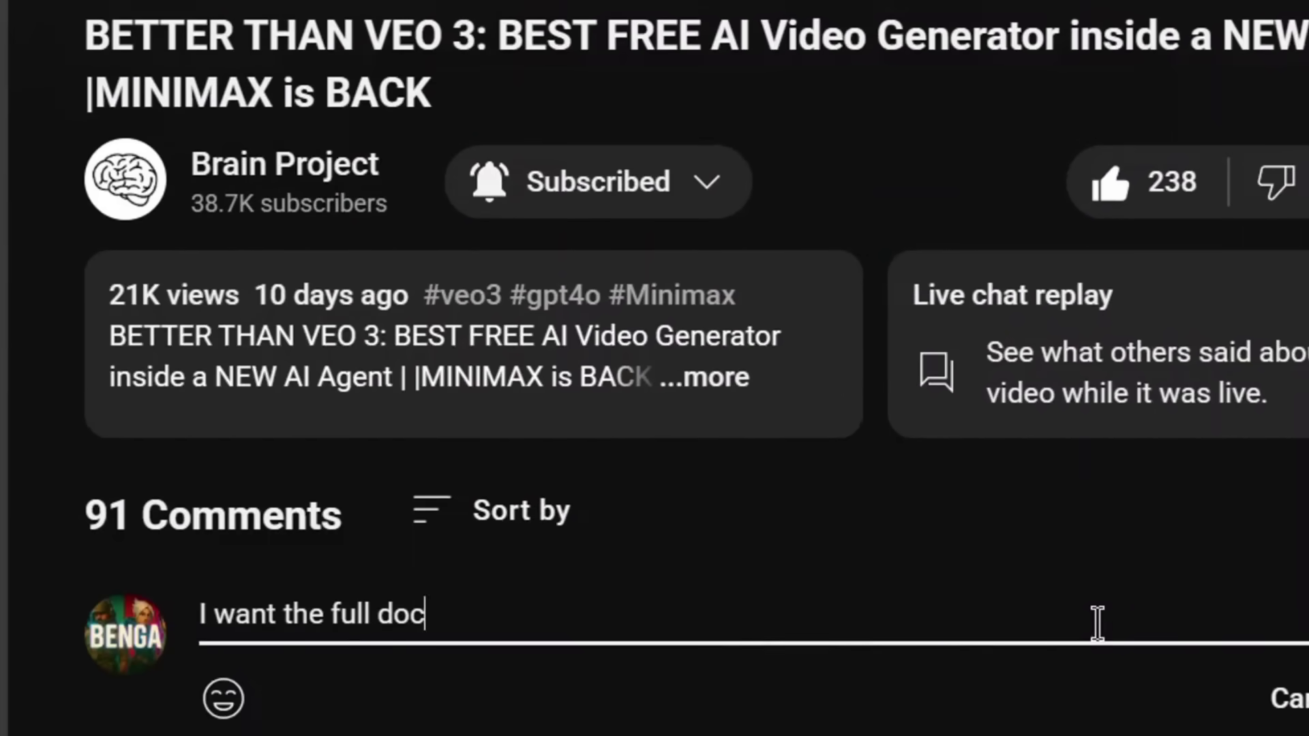
click(1308, 702)
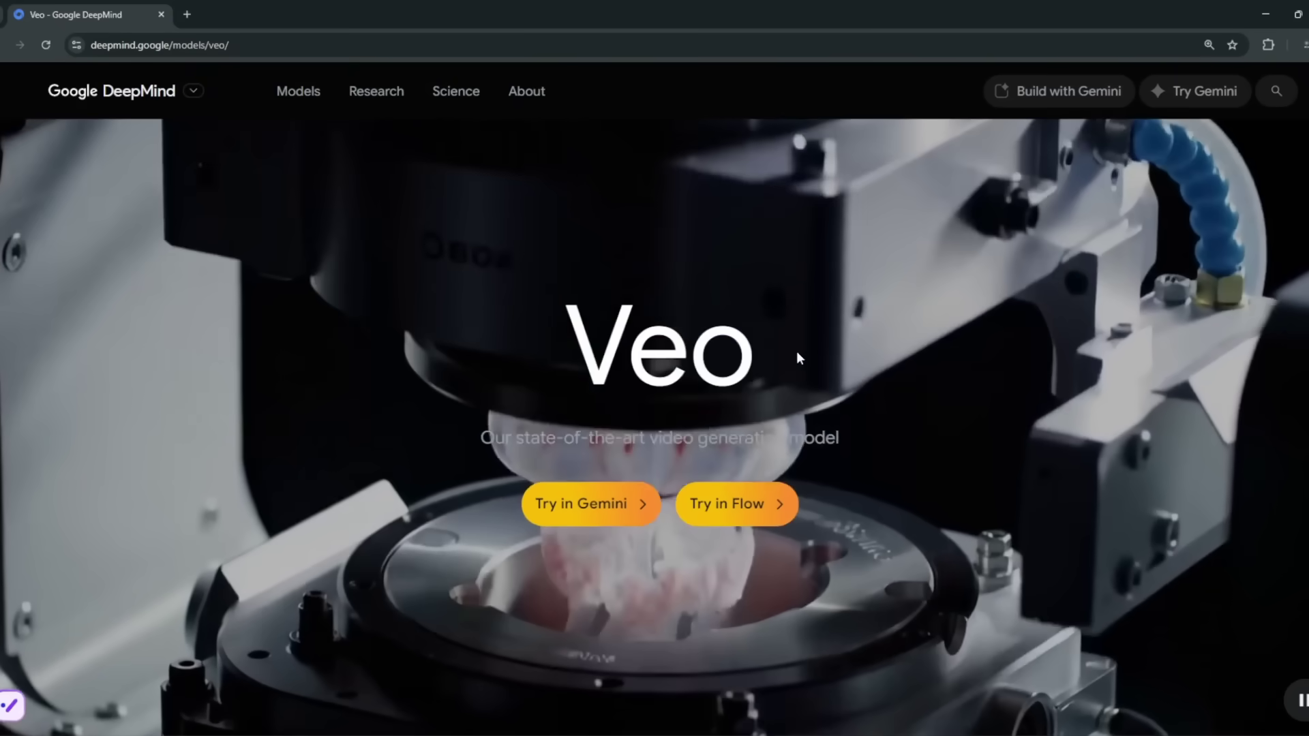
Step: Scroll through the Veo model page, then launch Try in Flow in a new tab
scroll(799, 358, down, 5)
scroll(799, 358, down, 15)
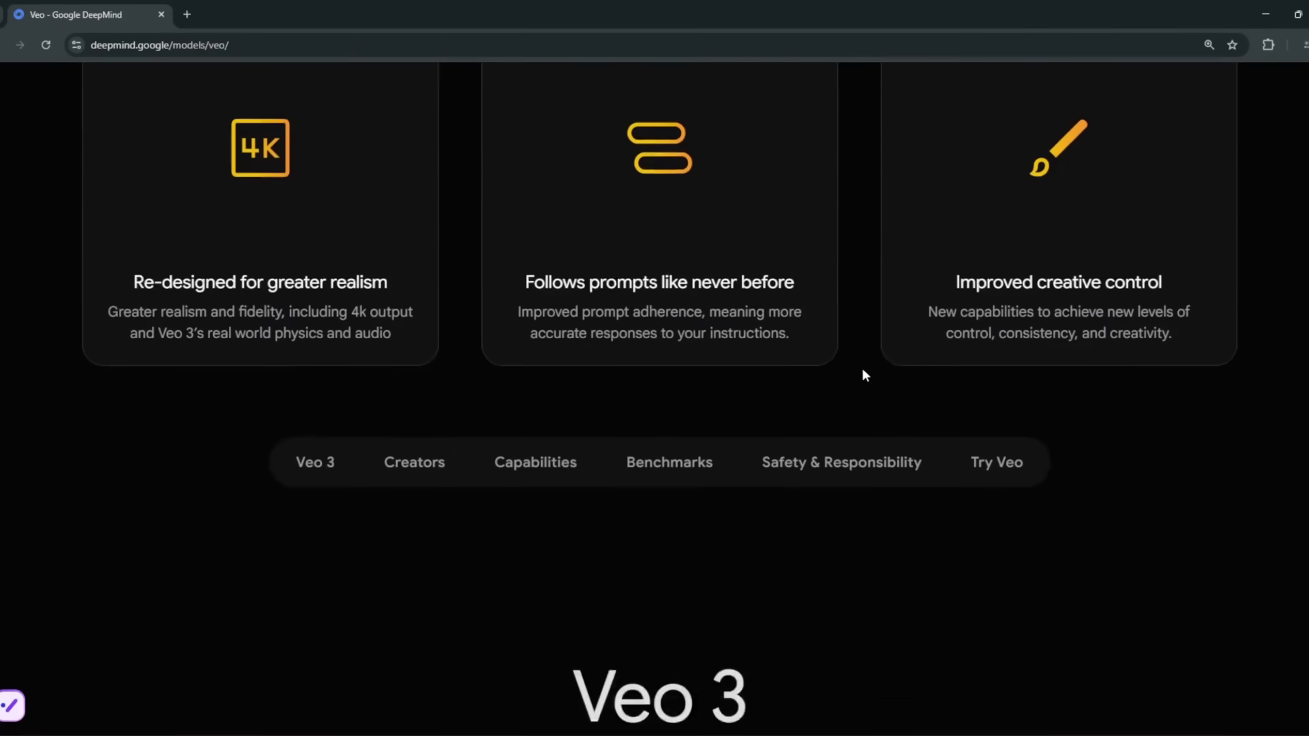
scroll(863, 369, down, 15)
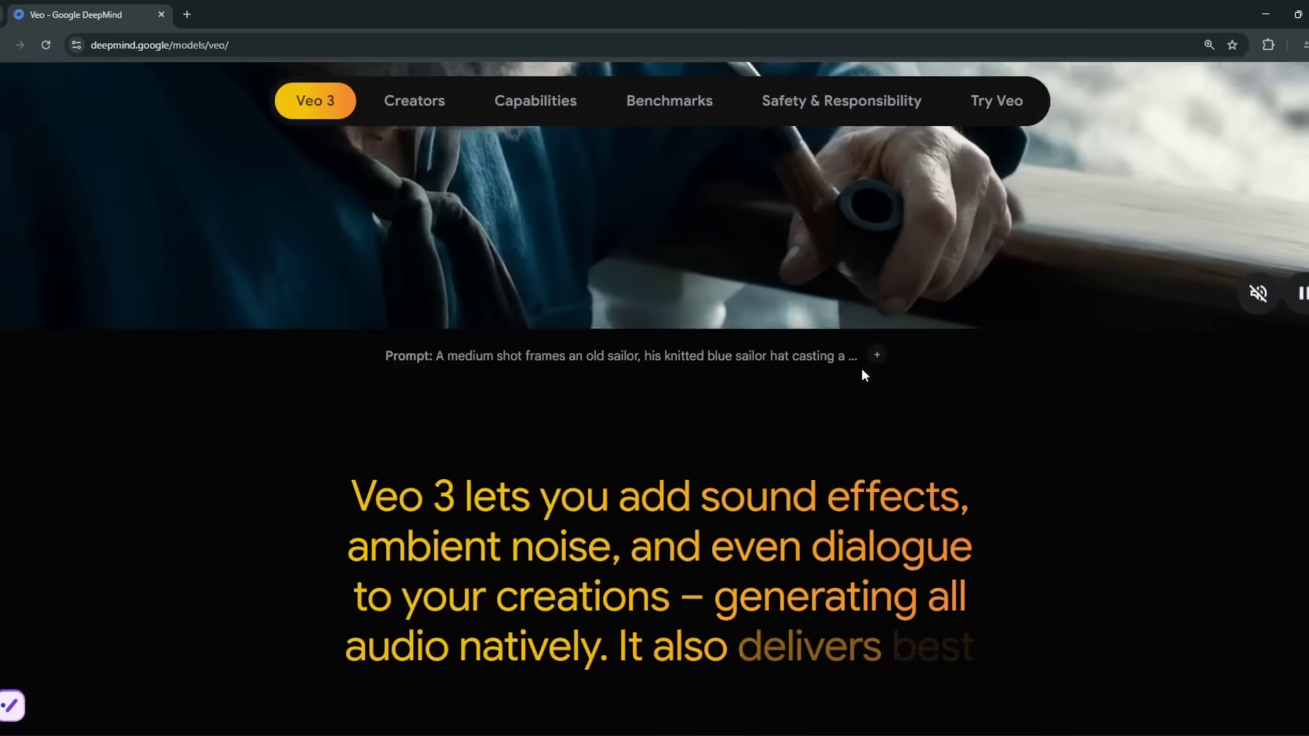
scroll(247, 343, up, 20)
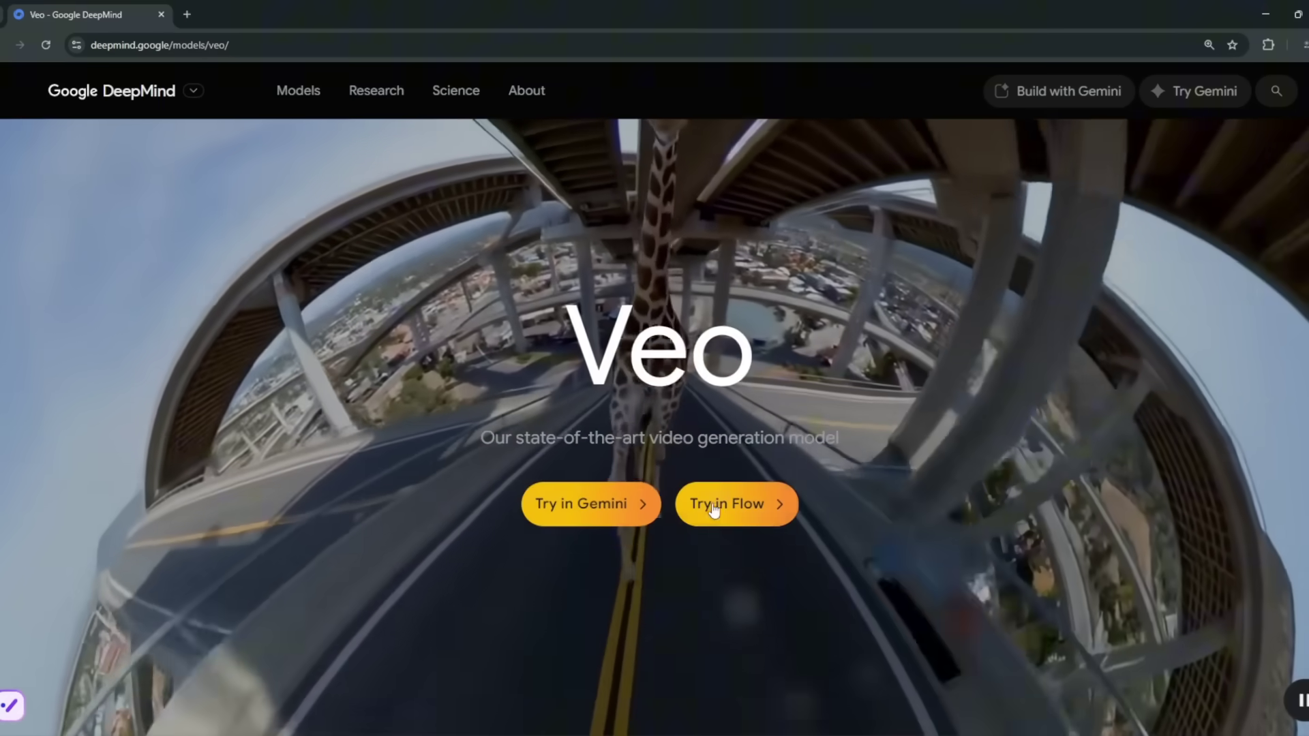
click(713, 506)
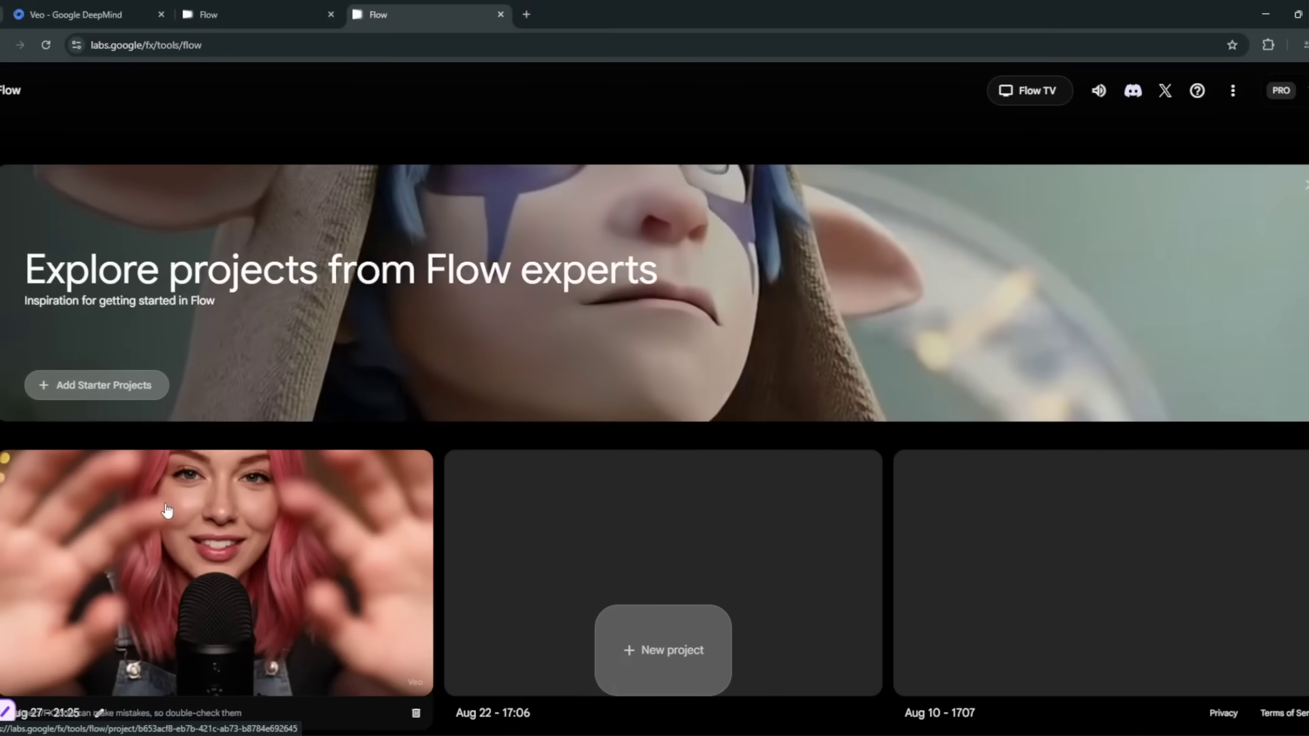
Step: Open the Aug 27 project, exit full-screen clip playback, and view the account's AI credits
click(166, 511)
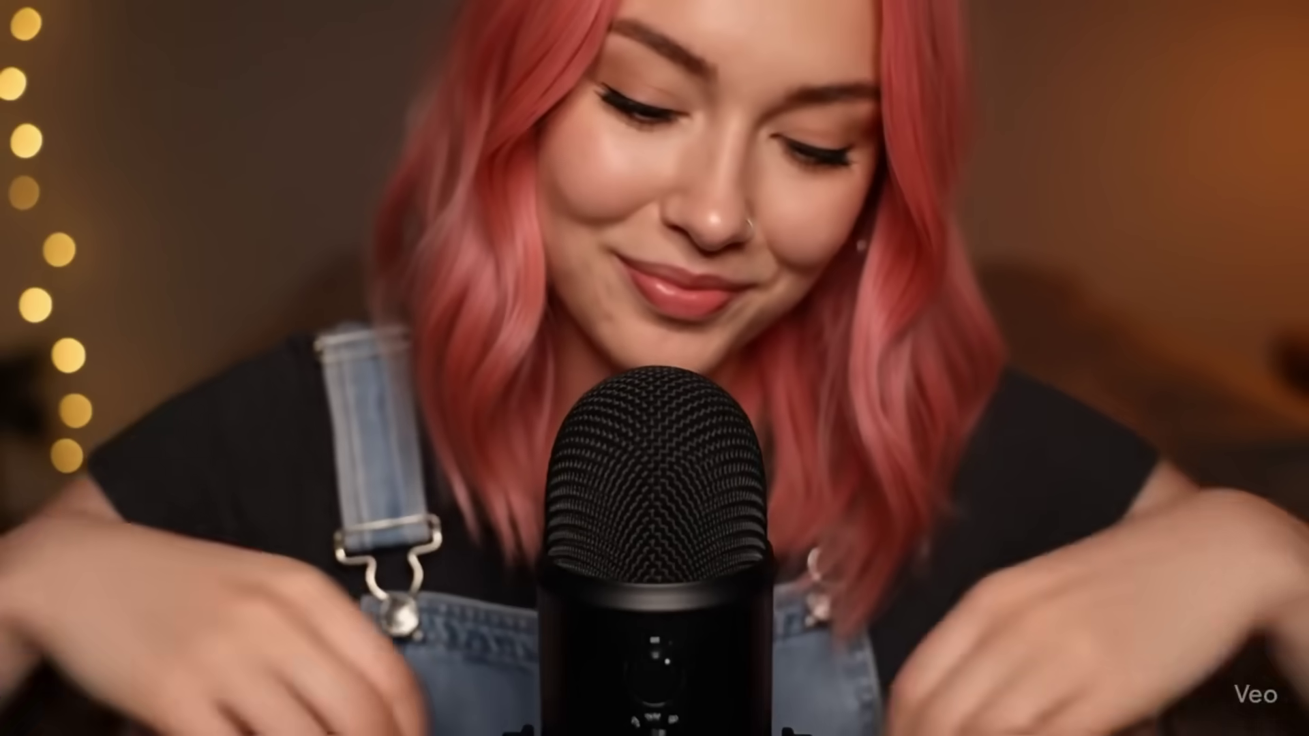
key(Escape)
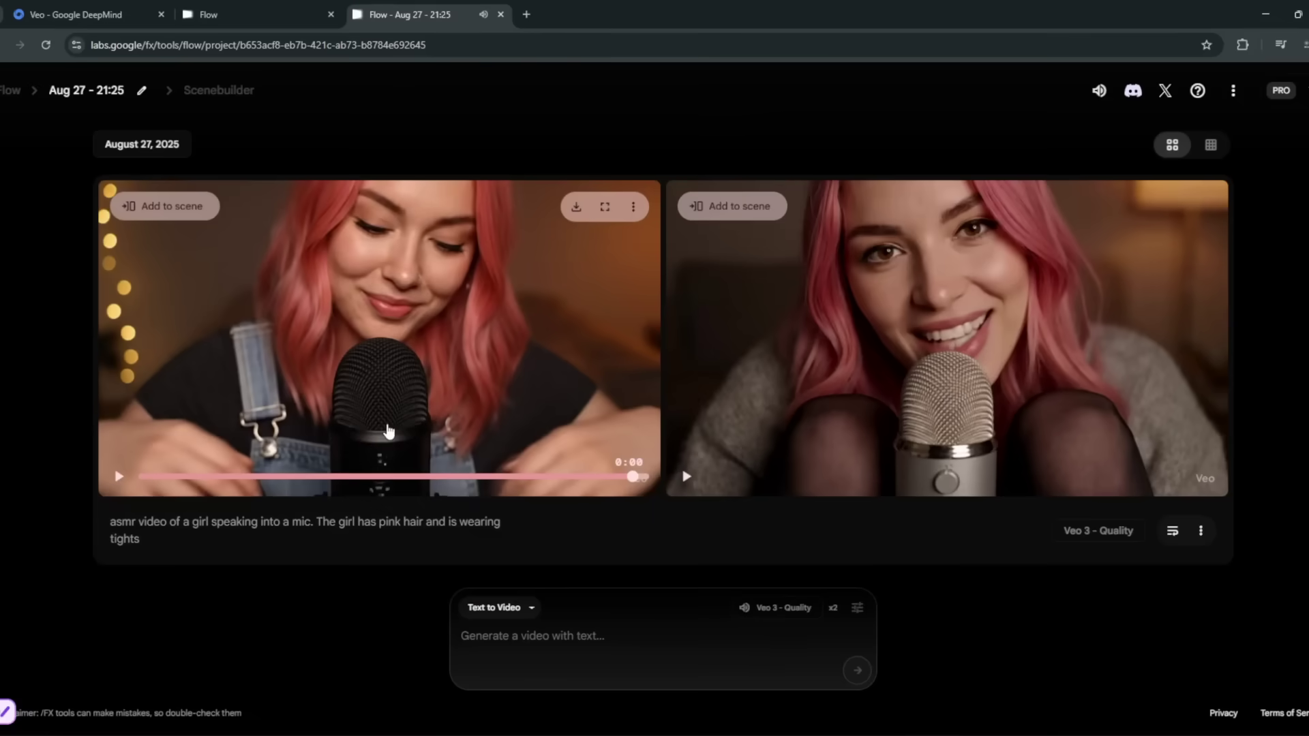
click(1306, 101)
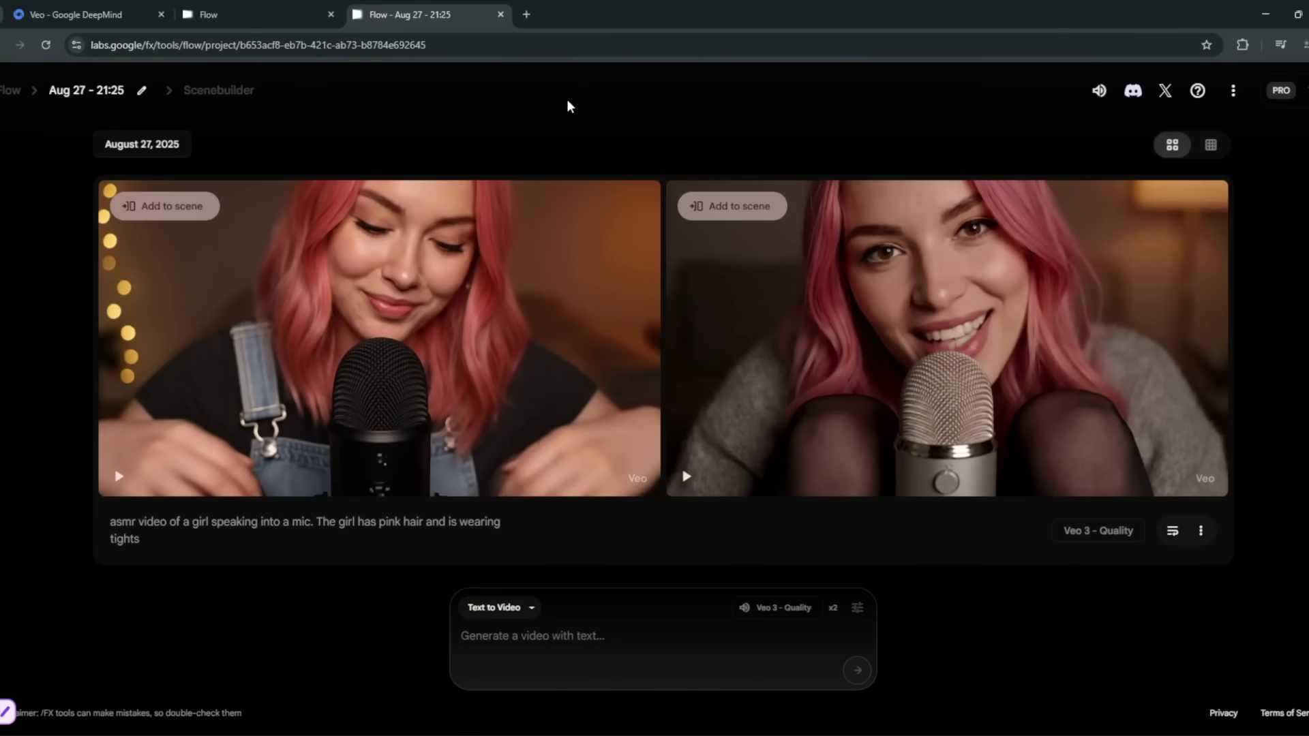
Step: Open the Artificial Analysis leaderboard in a new tab by typing 'artifi'
click(527, 15)
text(artifi)
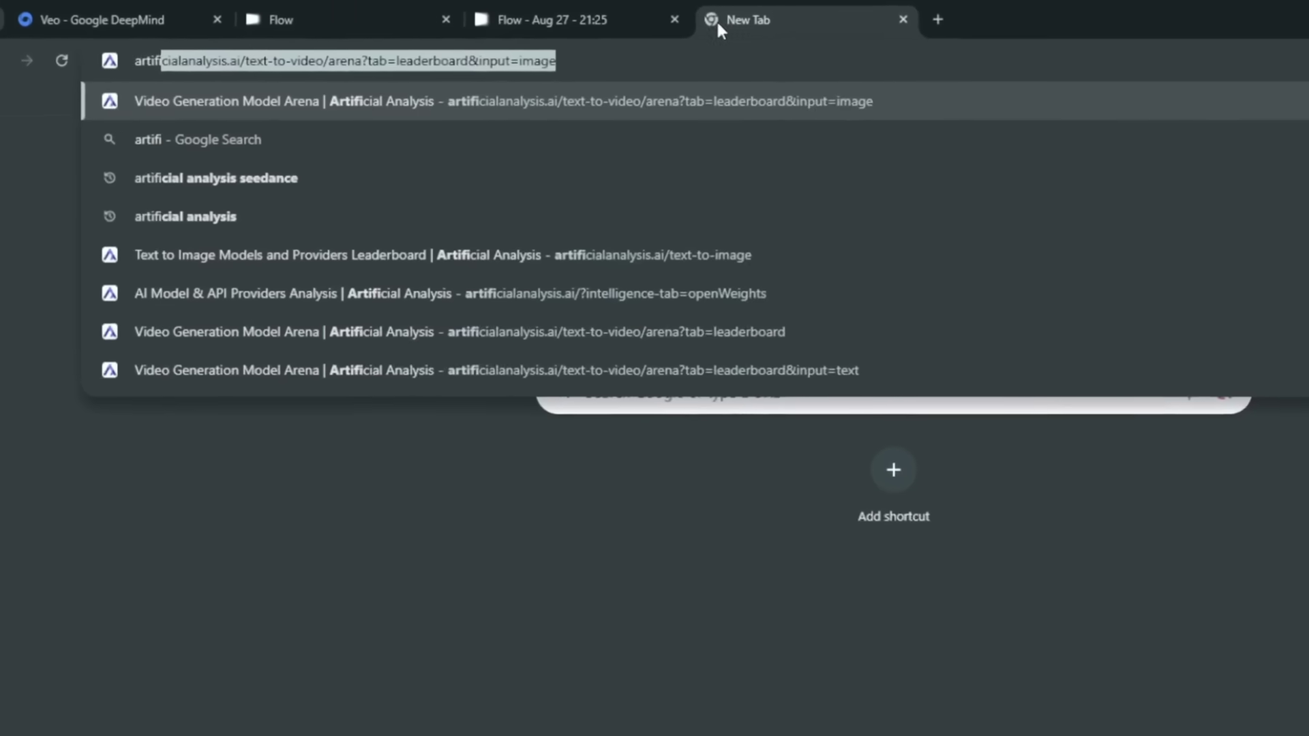
key(Return)
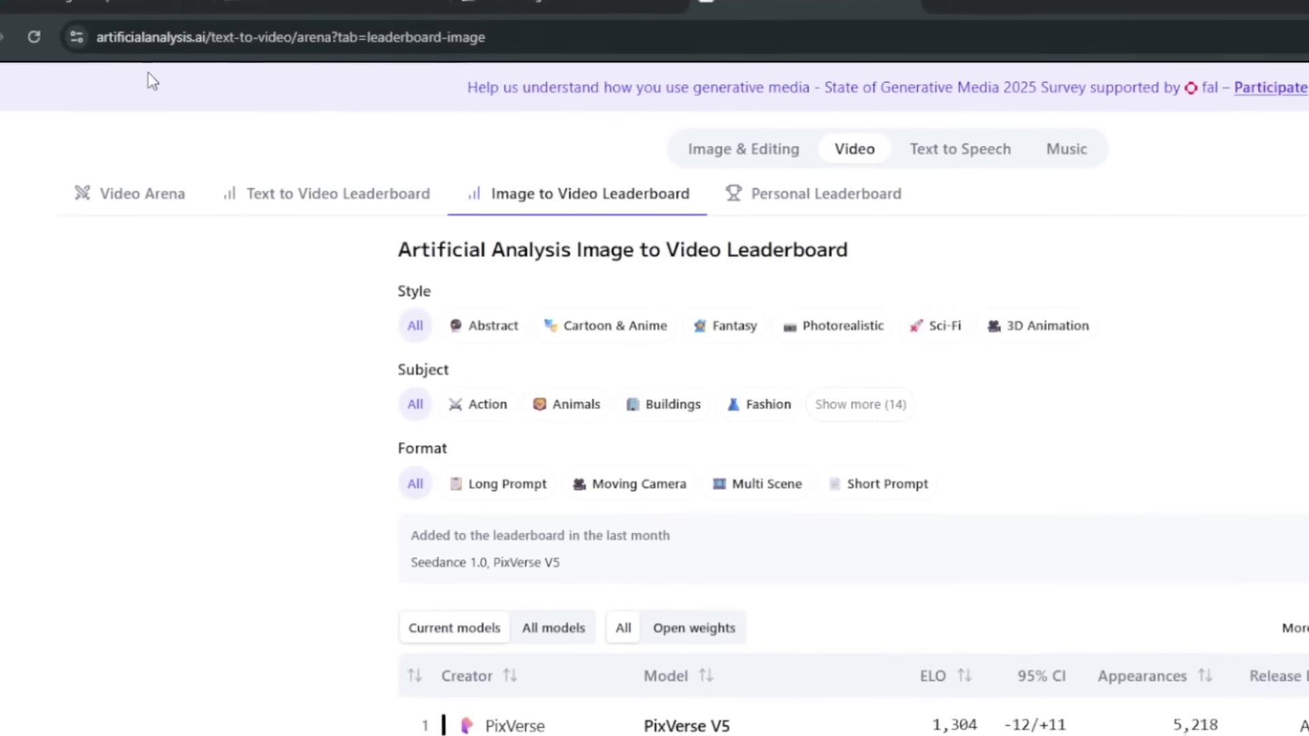
Step: Vote for the left video in the Video Arena, then show the Image to Video Leaderboard
click(133, 176)
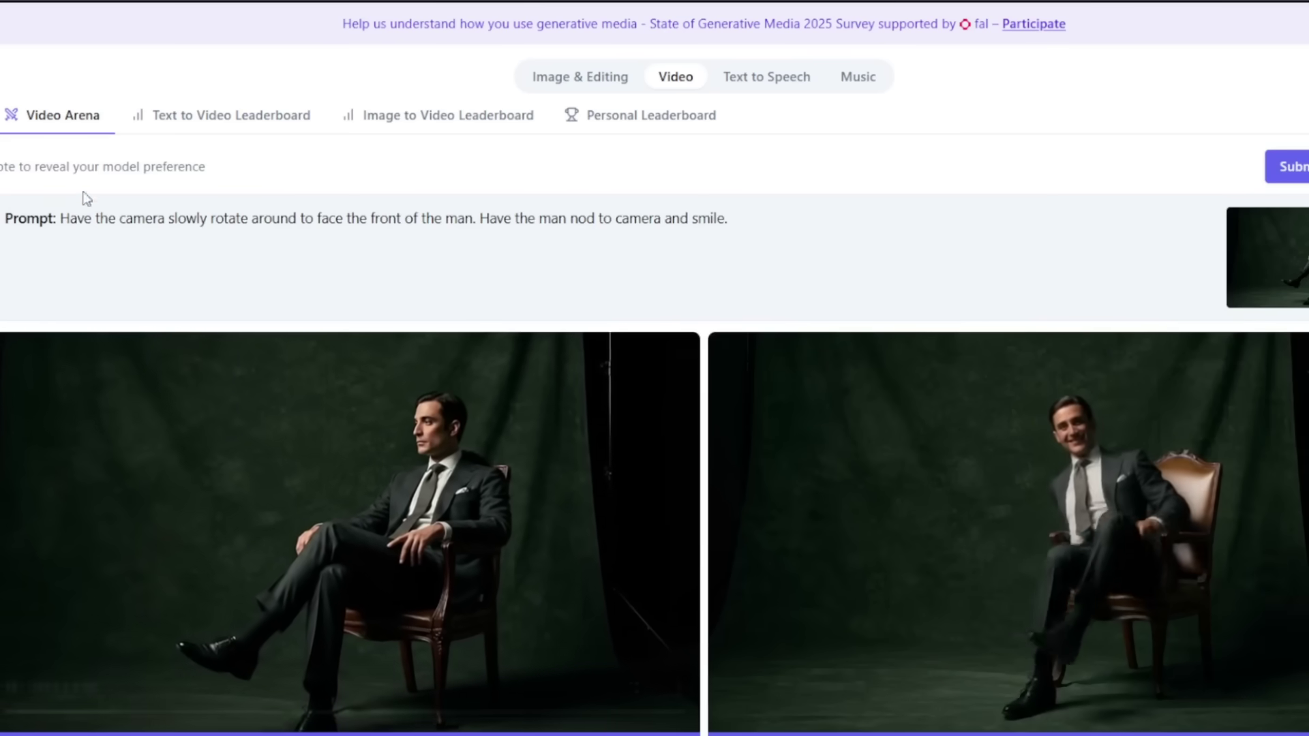
drag(60, 218, 786, 218)
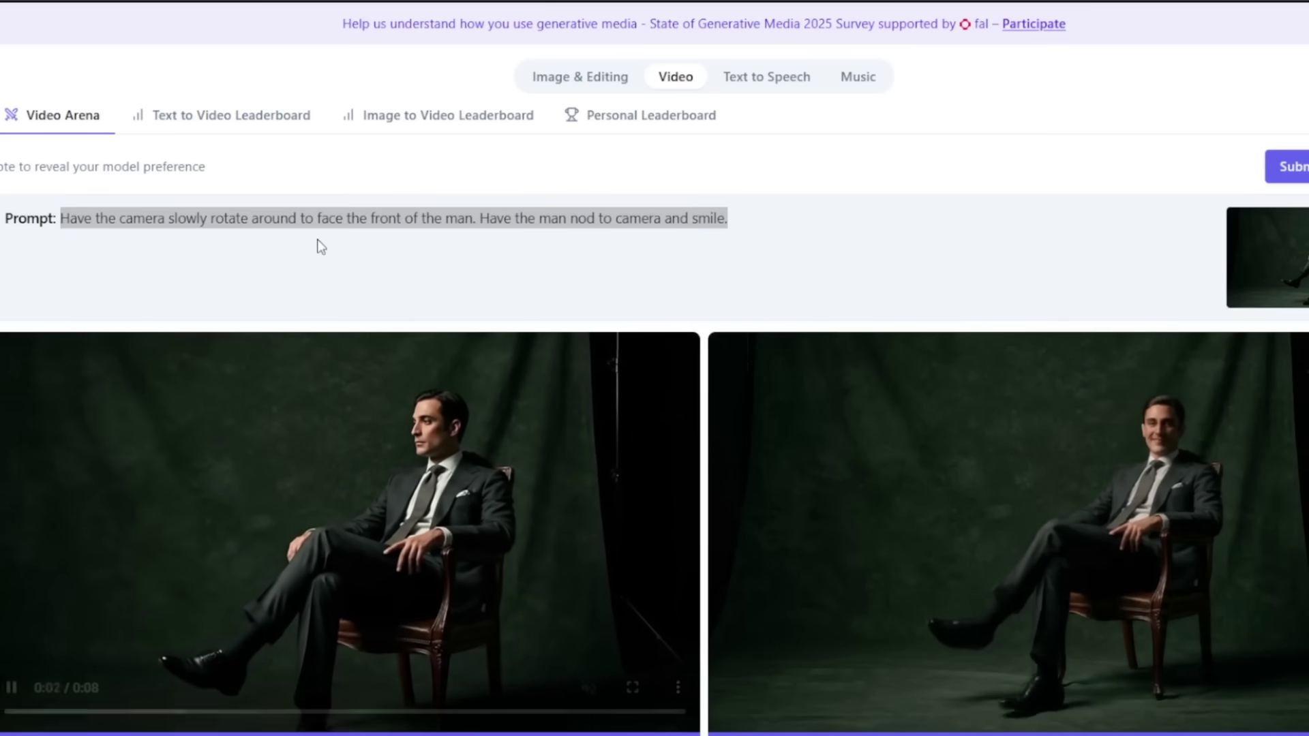
click(433, 275)
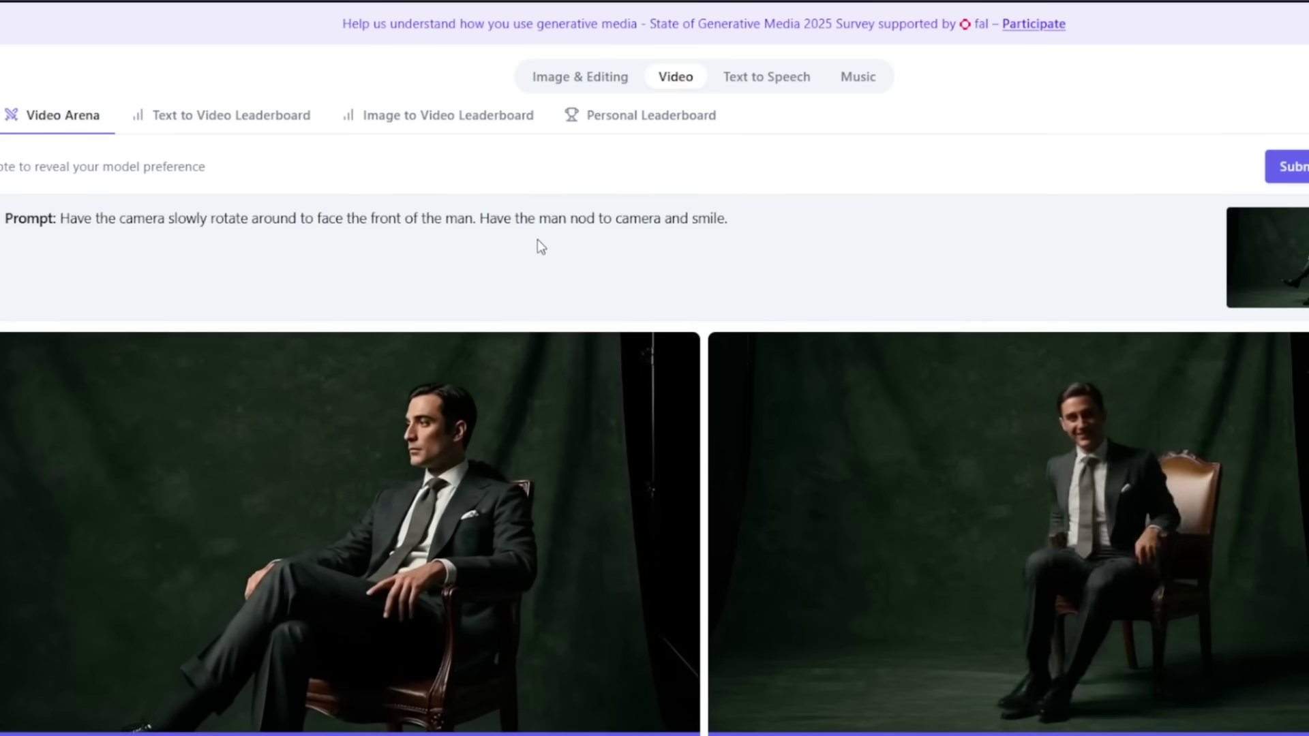
scroll(538, 245, down, 1)
click(306, 670)
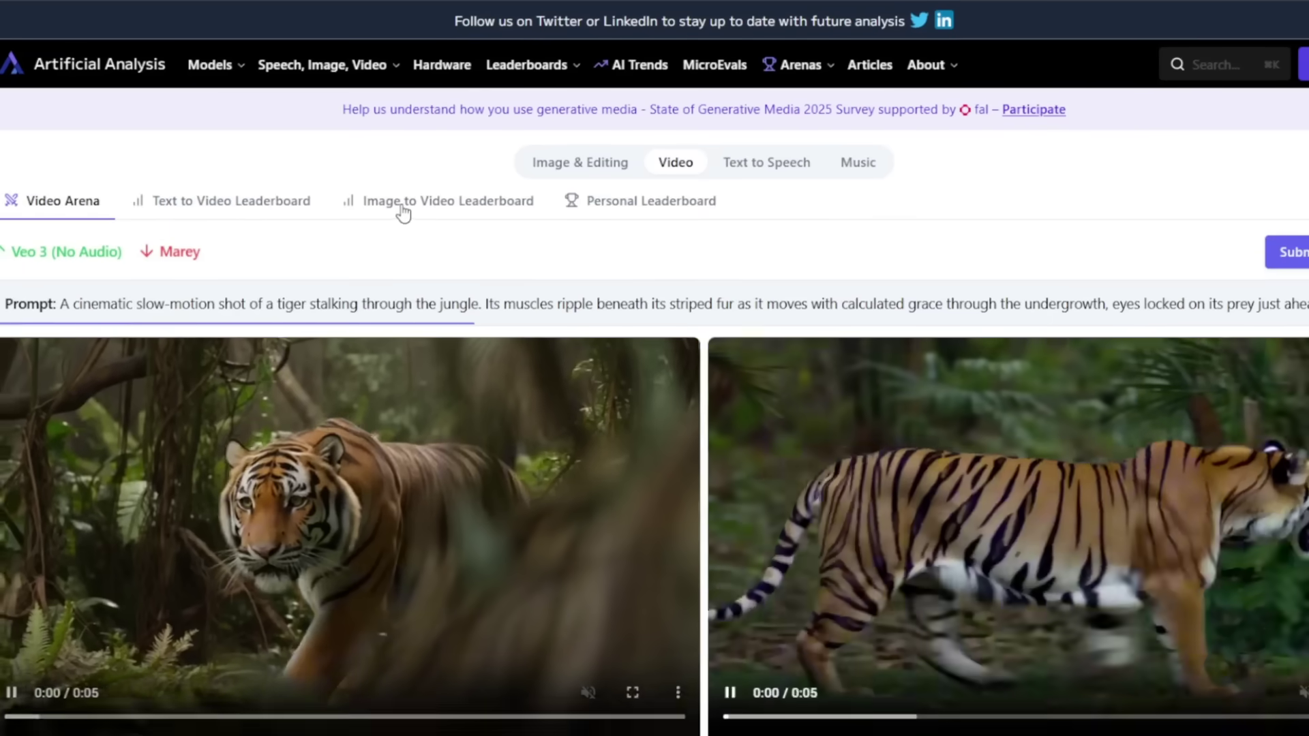
click(400, 208)
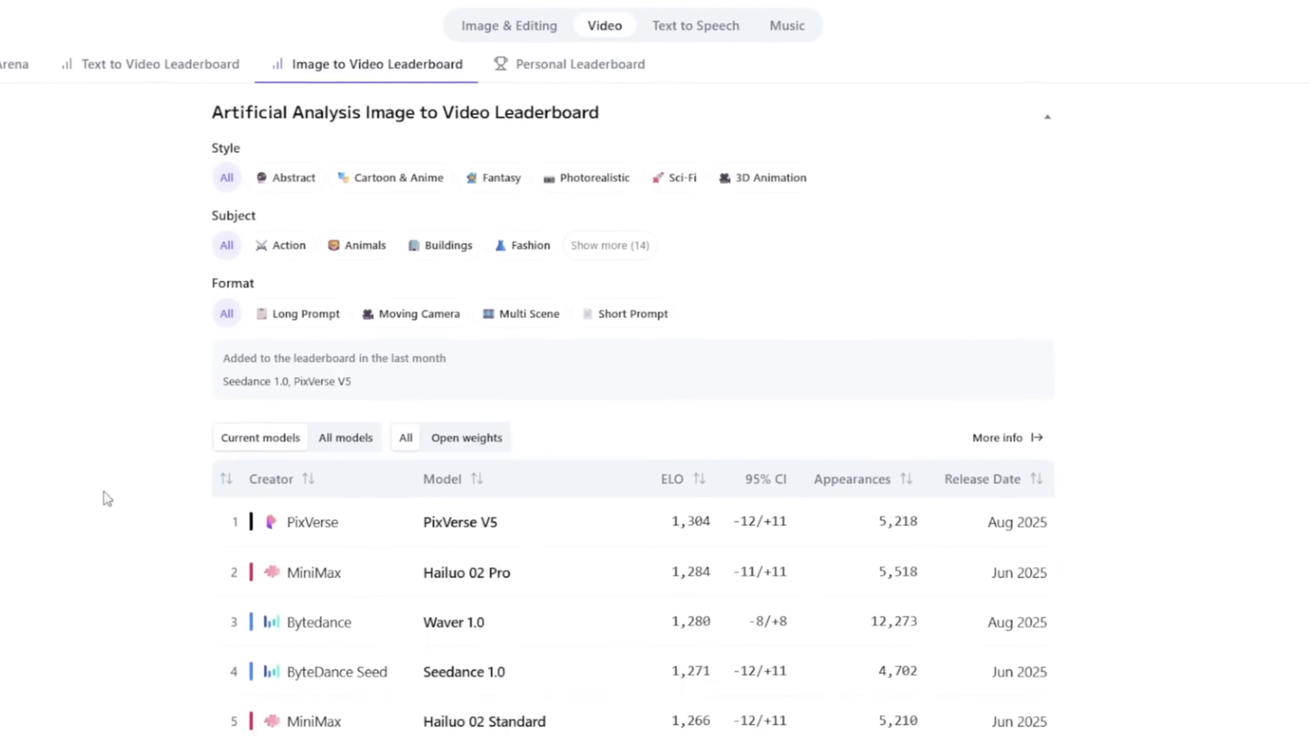
Step: Highlight the top five image-to-video models, then the leading image editing ELO scores
drag(238, 479, 263, 538)
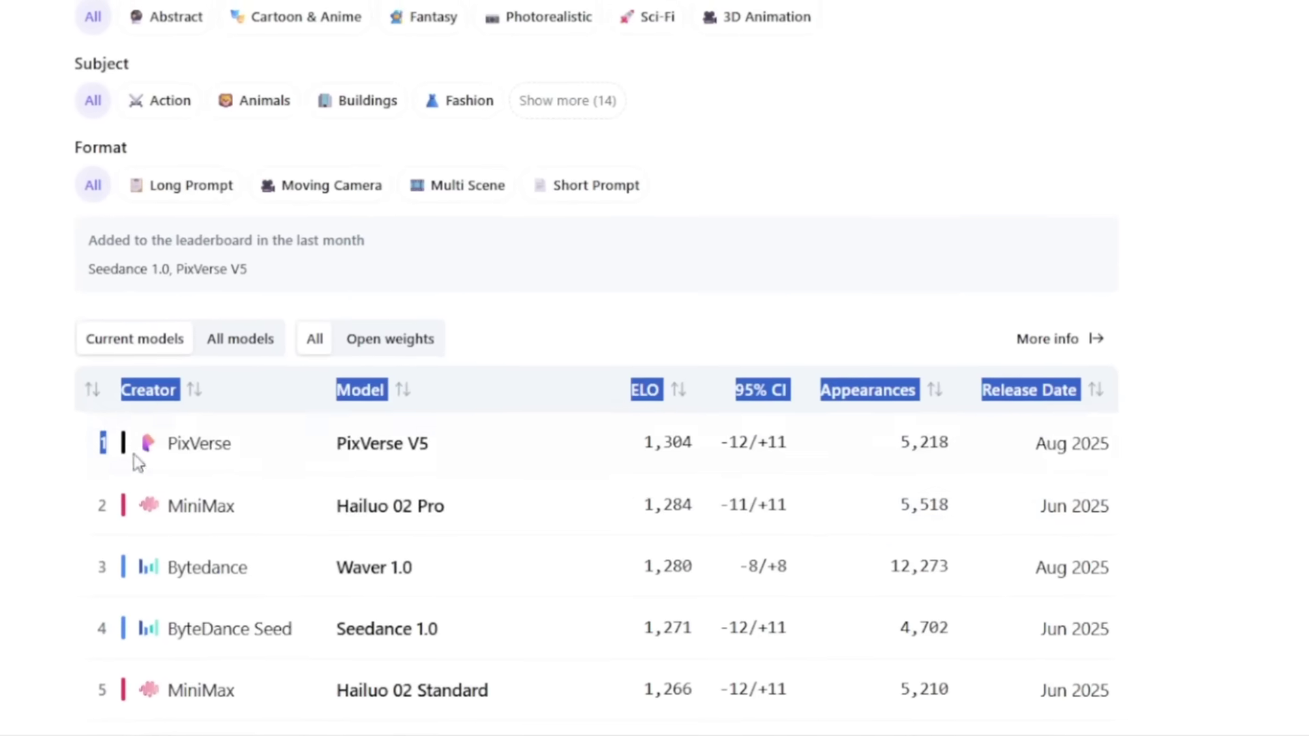
drag(139, 464, 1208, 581)
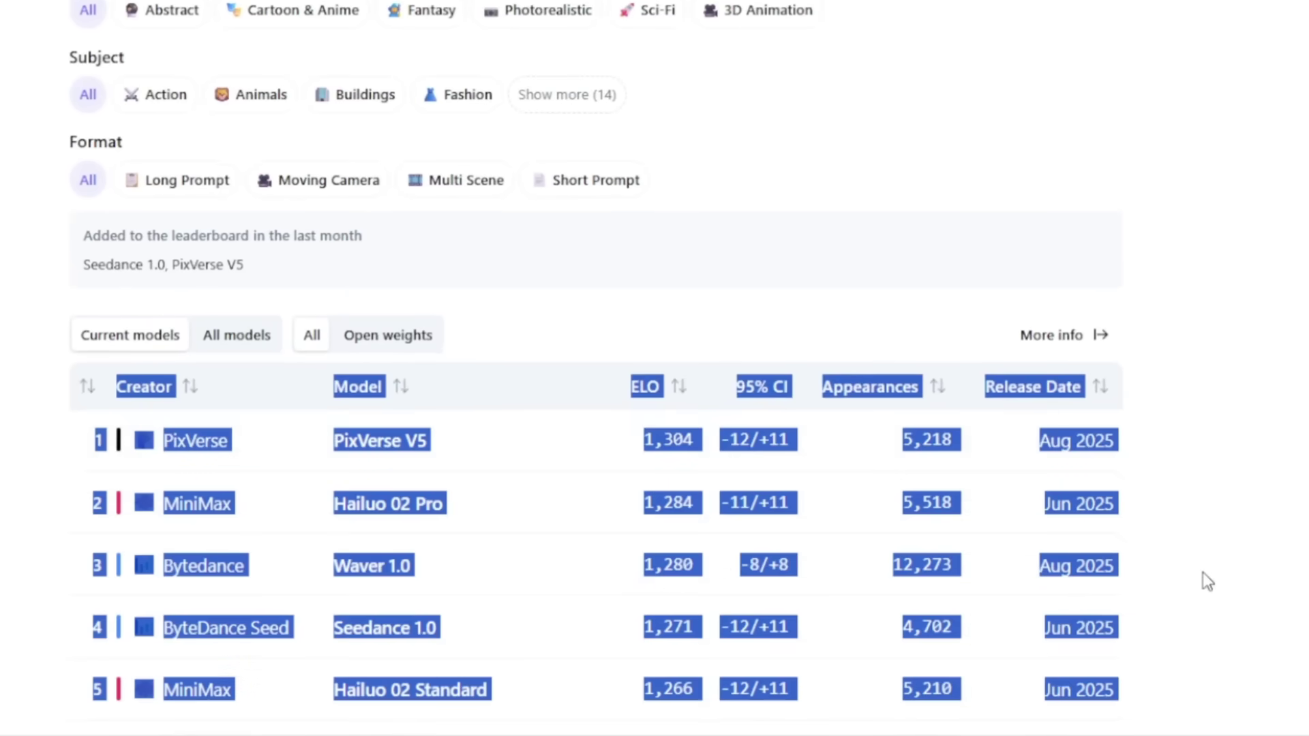
scroll(1203, 563, down, 3)
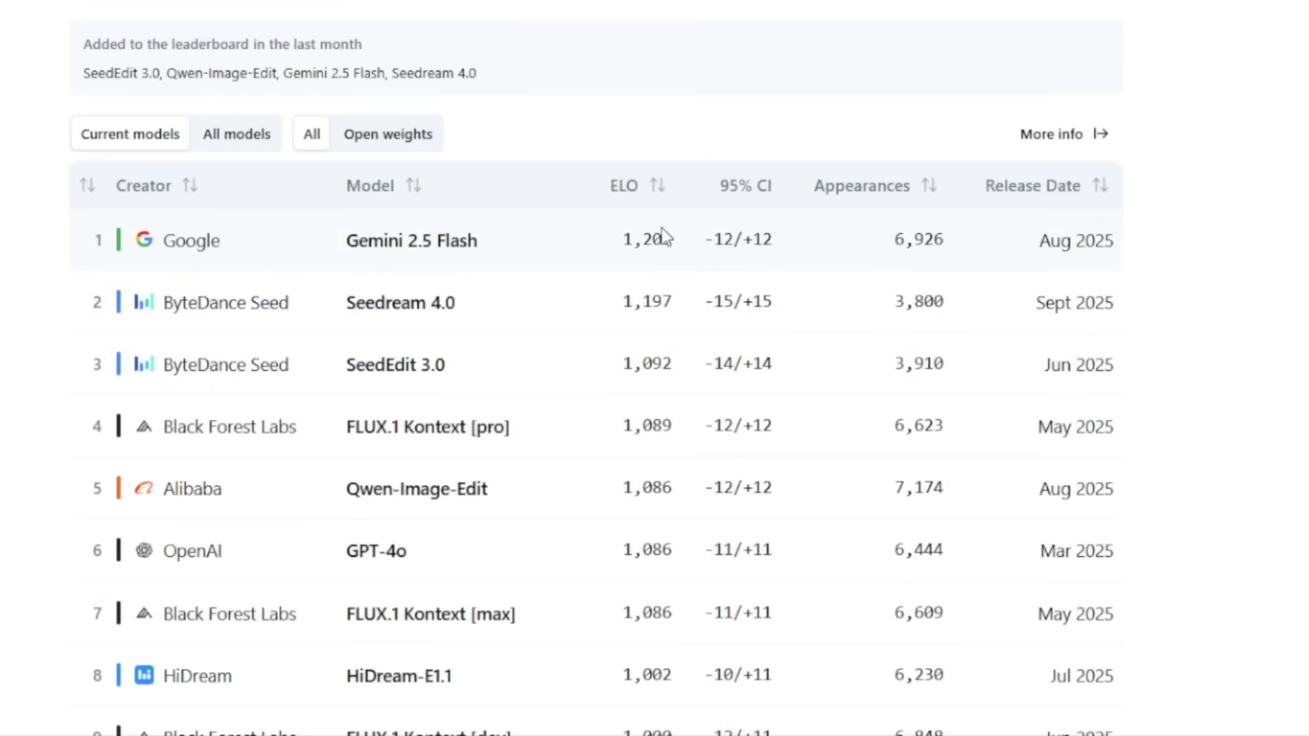
double_click(648, 301)
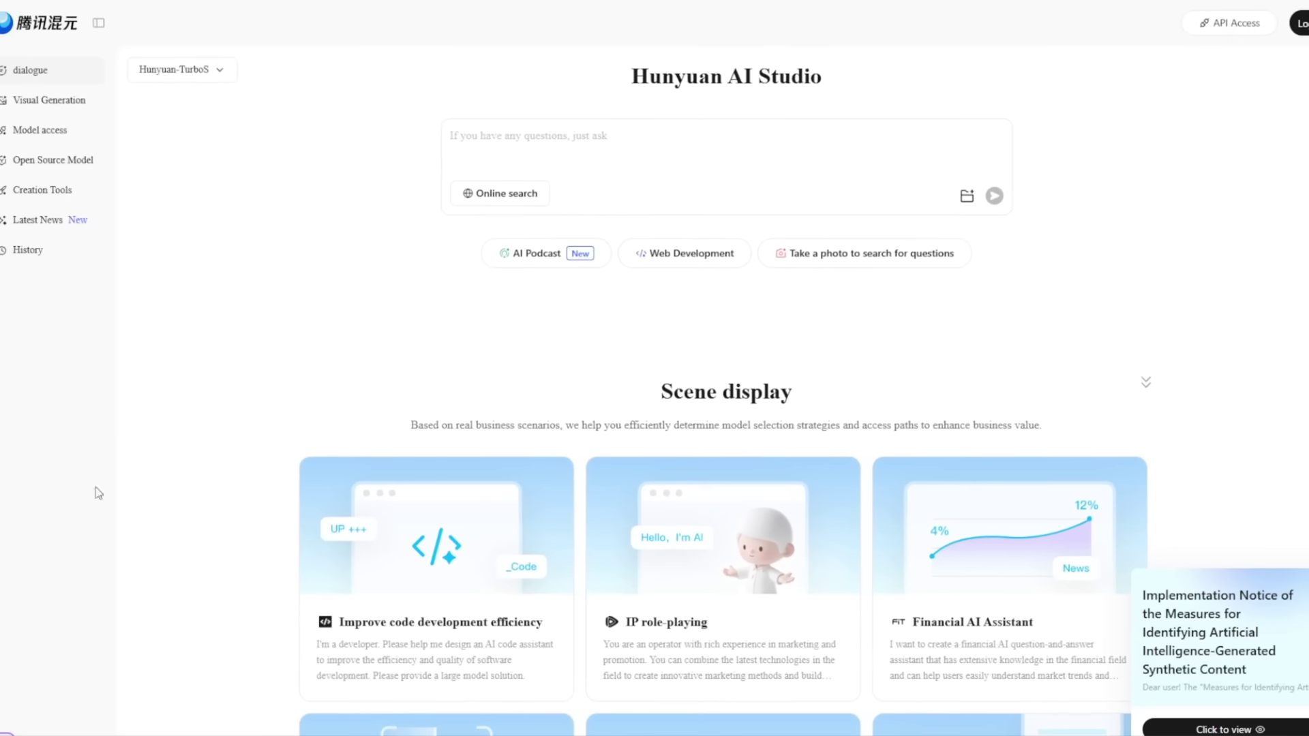
Step: Browse Hunyuan's open source model cards and open the Raw 3D Model details
click(39, 163)
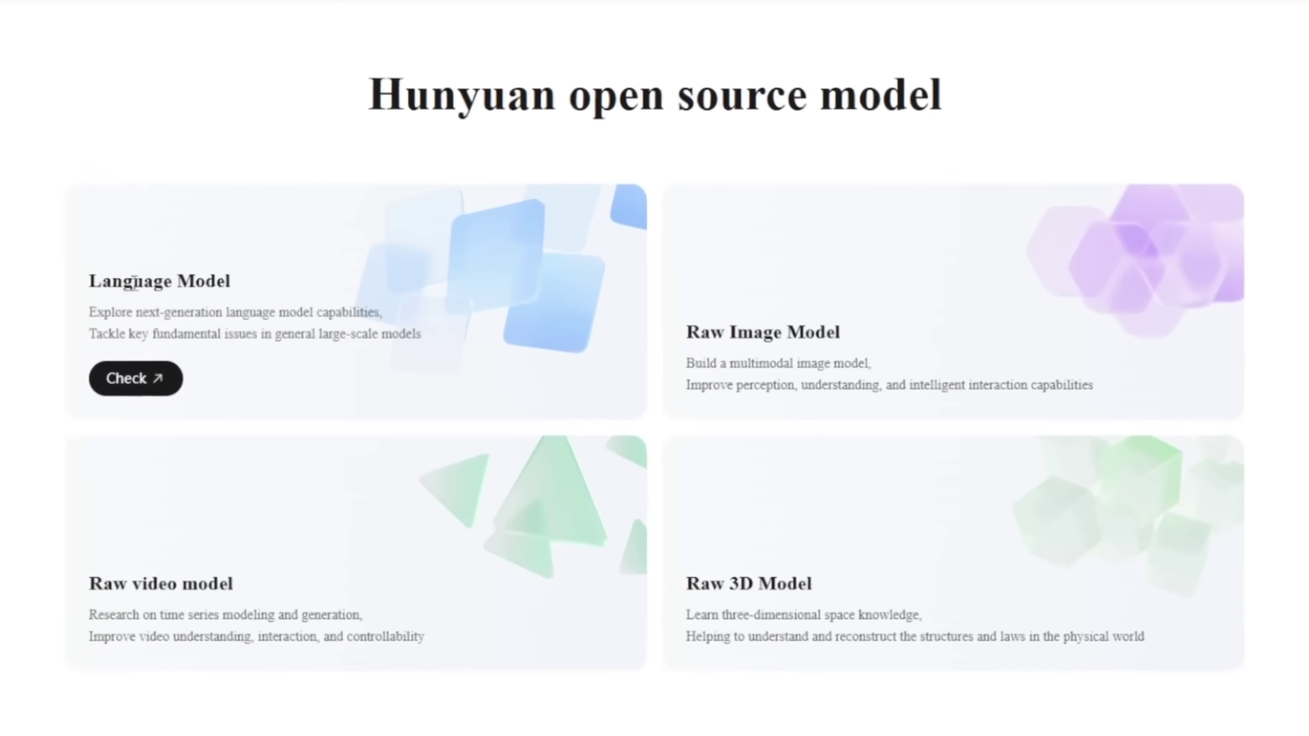
mouse_move(784, 292)
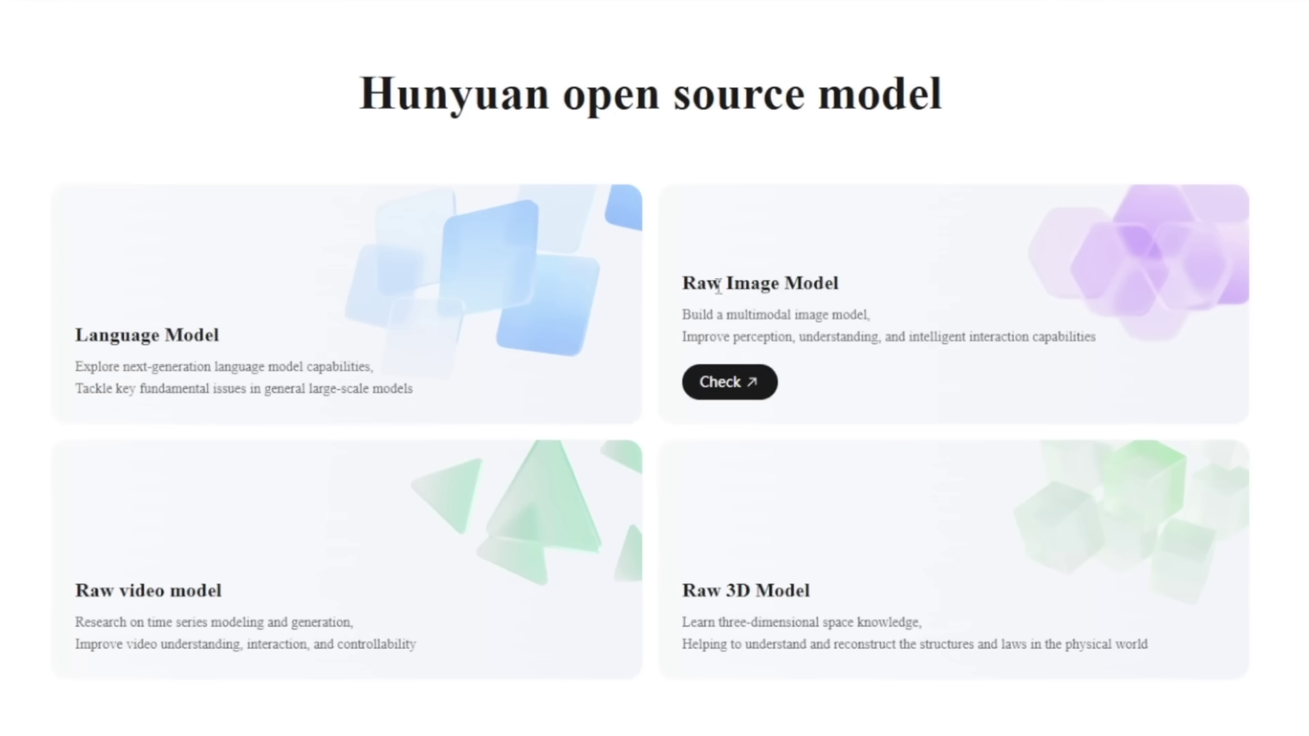
mouse_move(140, 563)
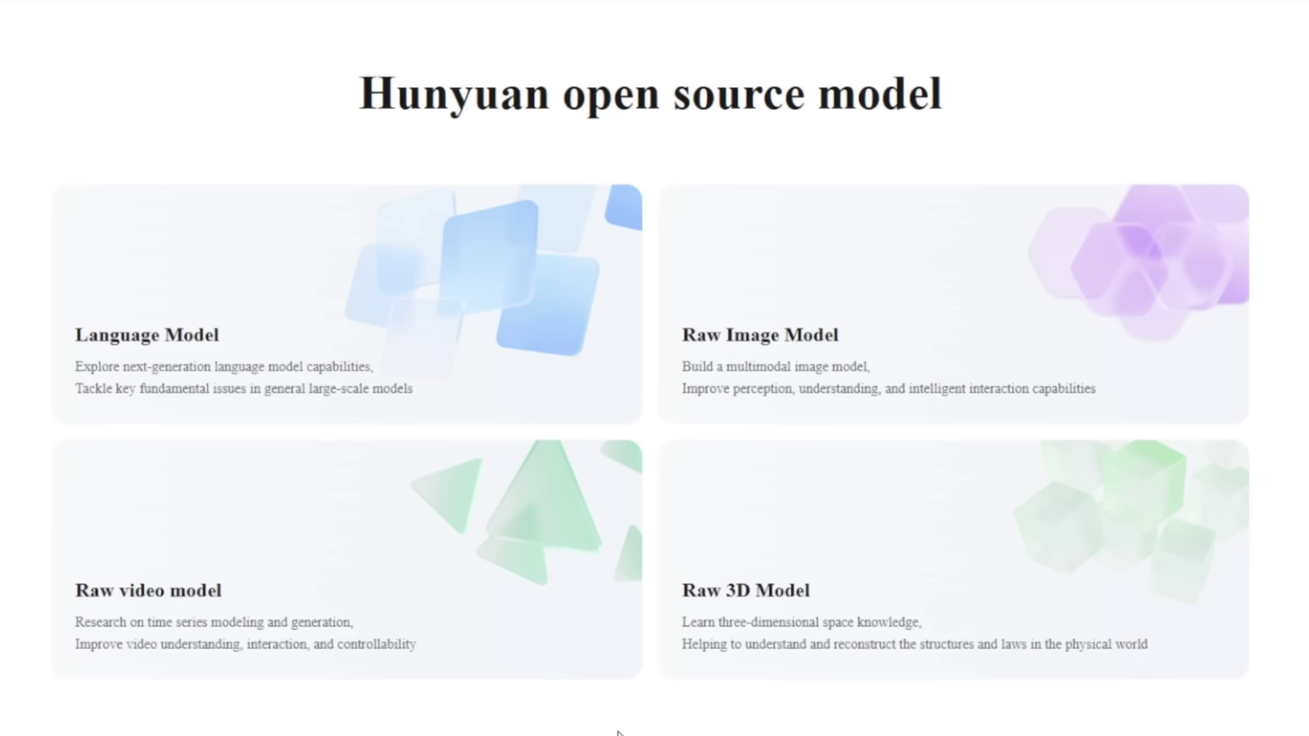
click(742, 665)
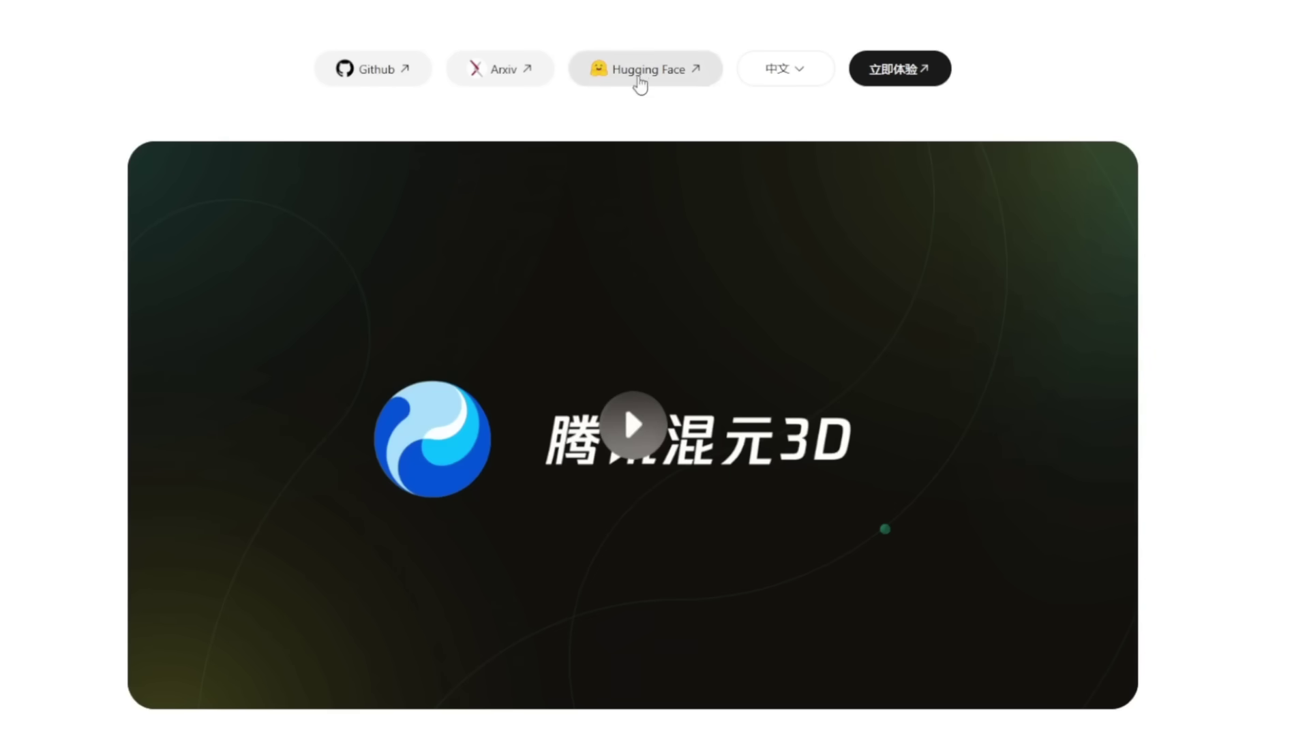
Step: Launch the Hunyuan3D-2 Hugging Face demo, generate a shape from the marble bust example, and orbit it
click(639, 77)
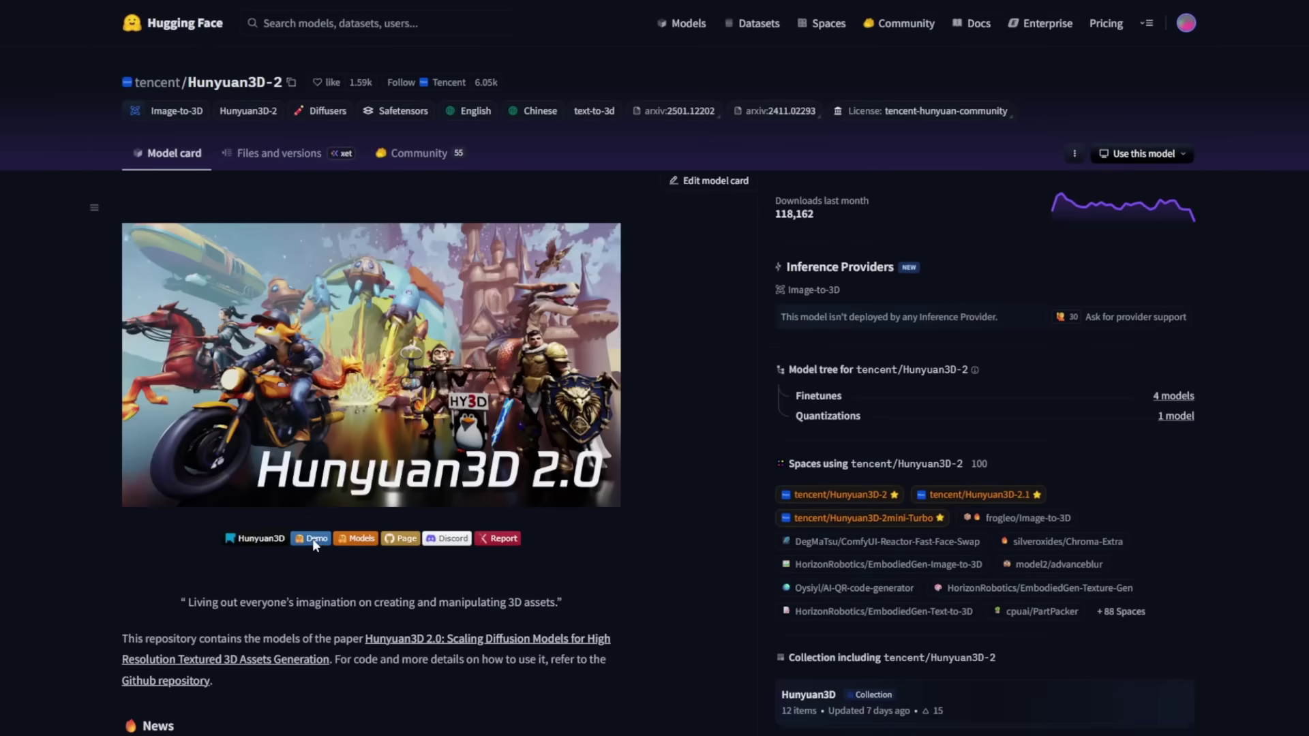
click(313, 540)
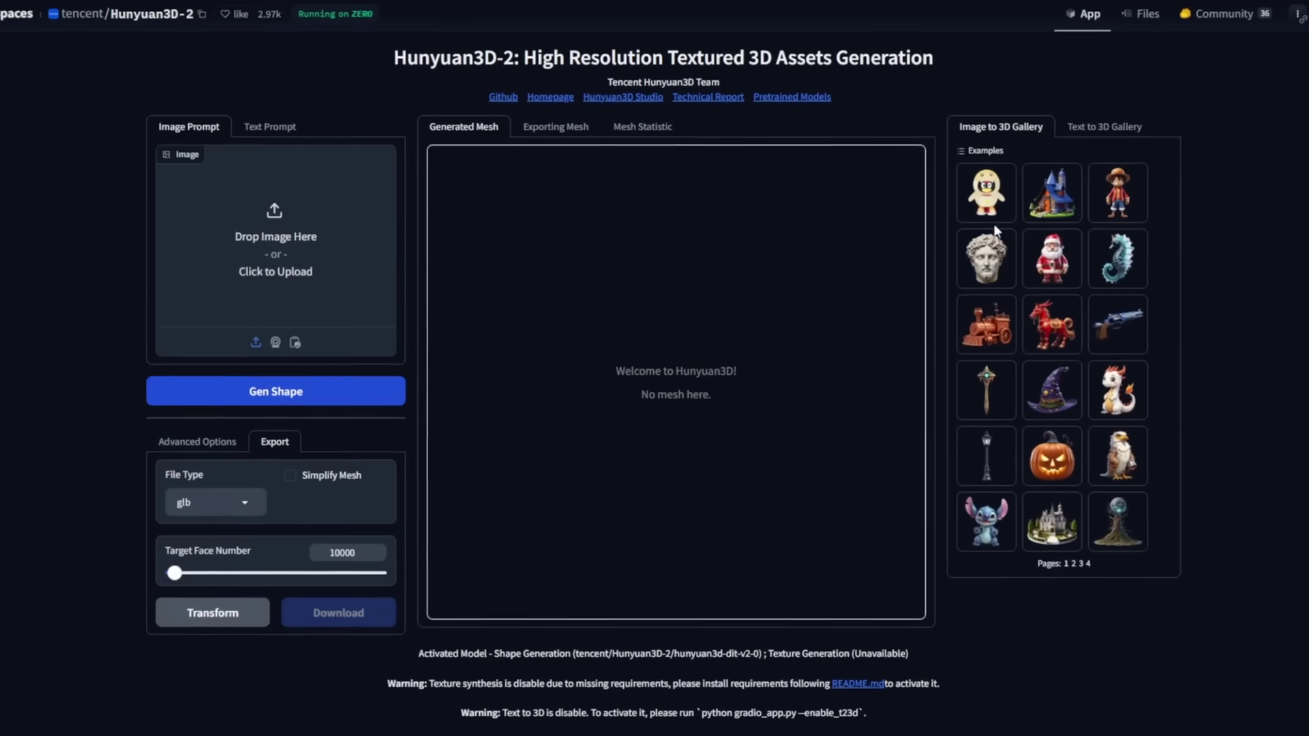
click(993, 266)
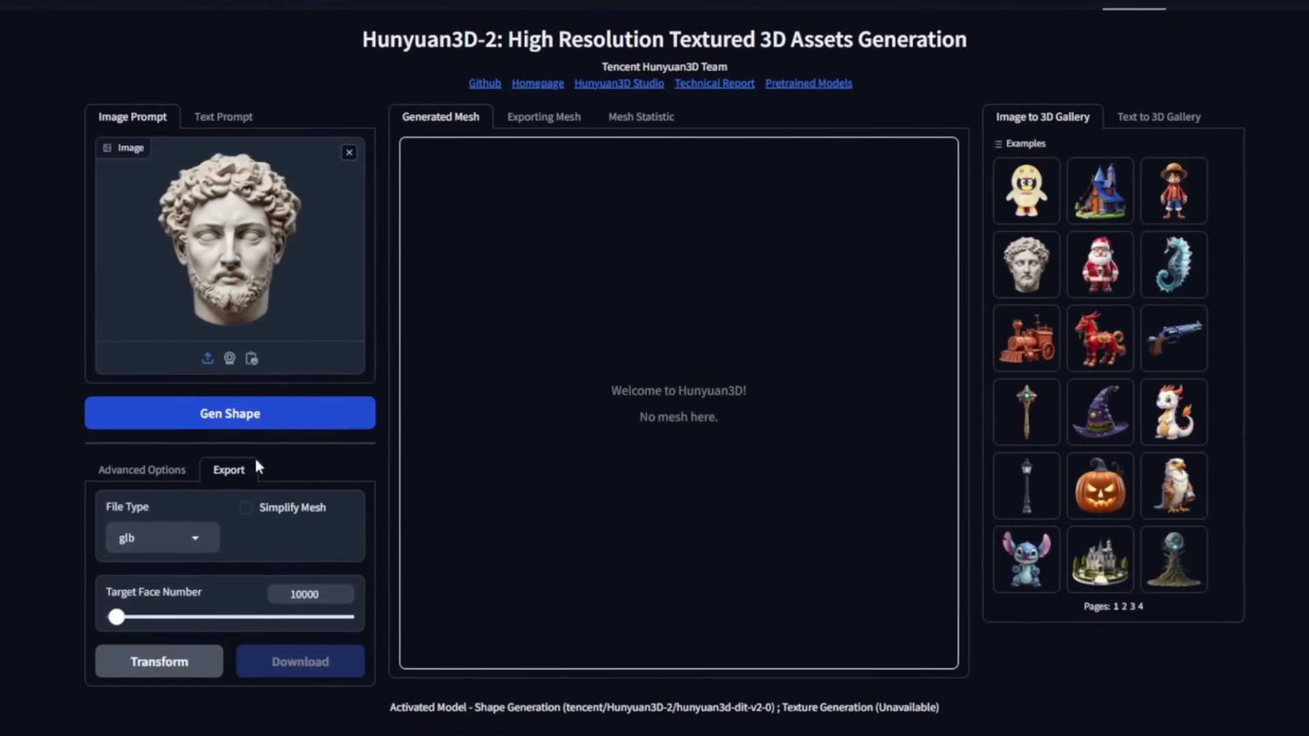
click(239, 402)
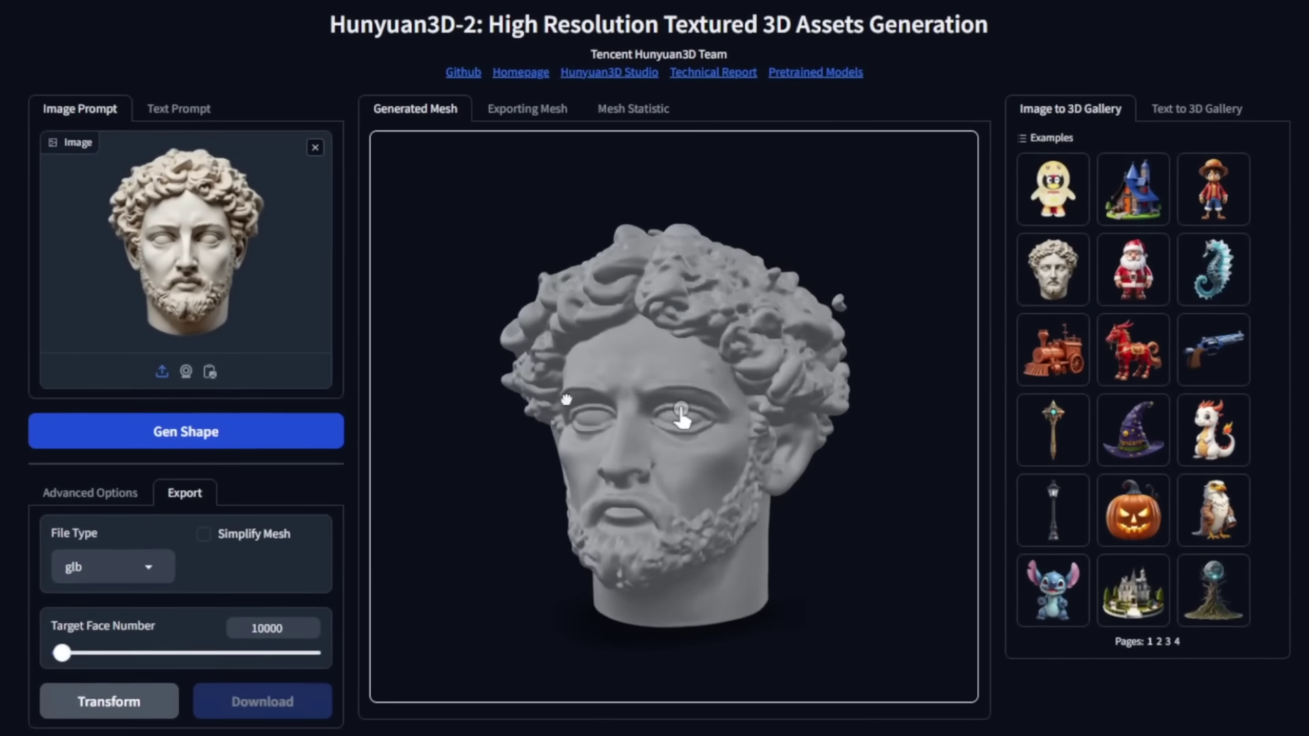
drag(650, 407, 634, 7)
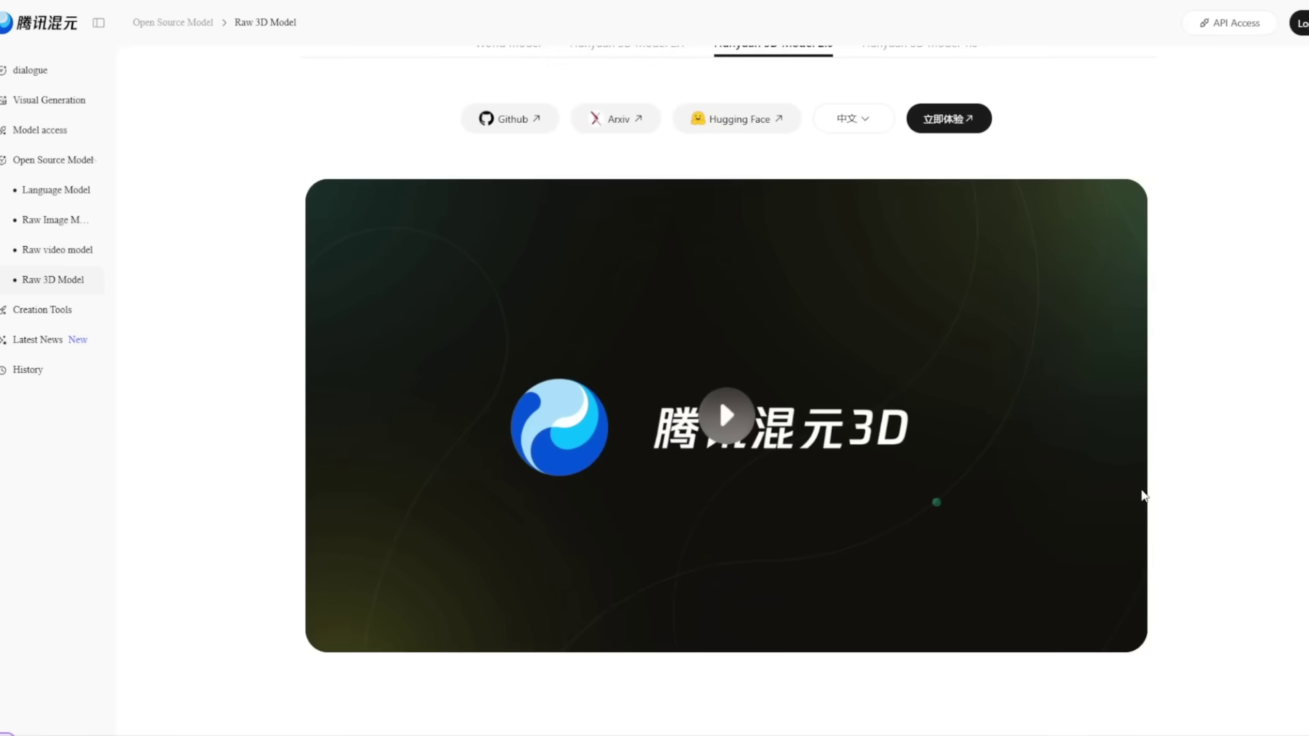
Step: Visit the Creation Tools page and dismiss its e-mail login prompt
click(34, 322)
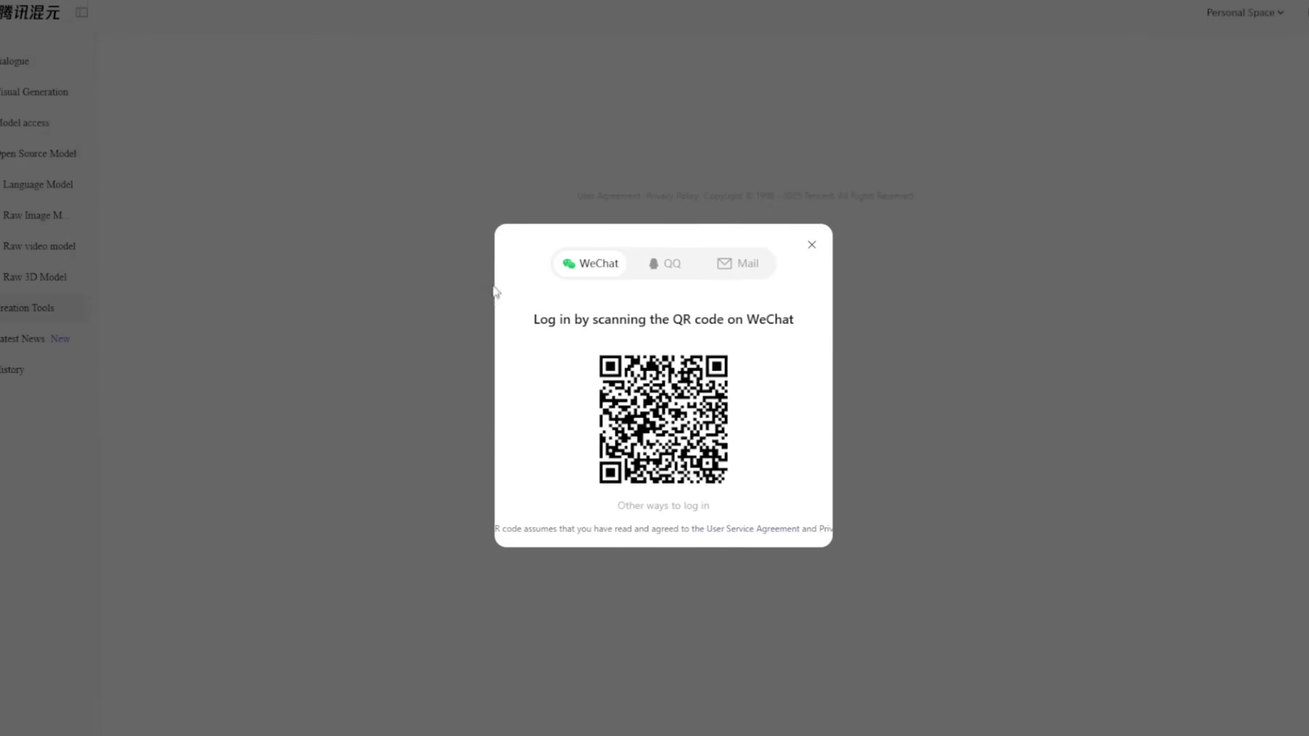
click(731, 268)
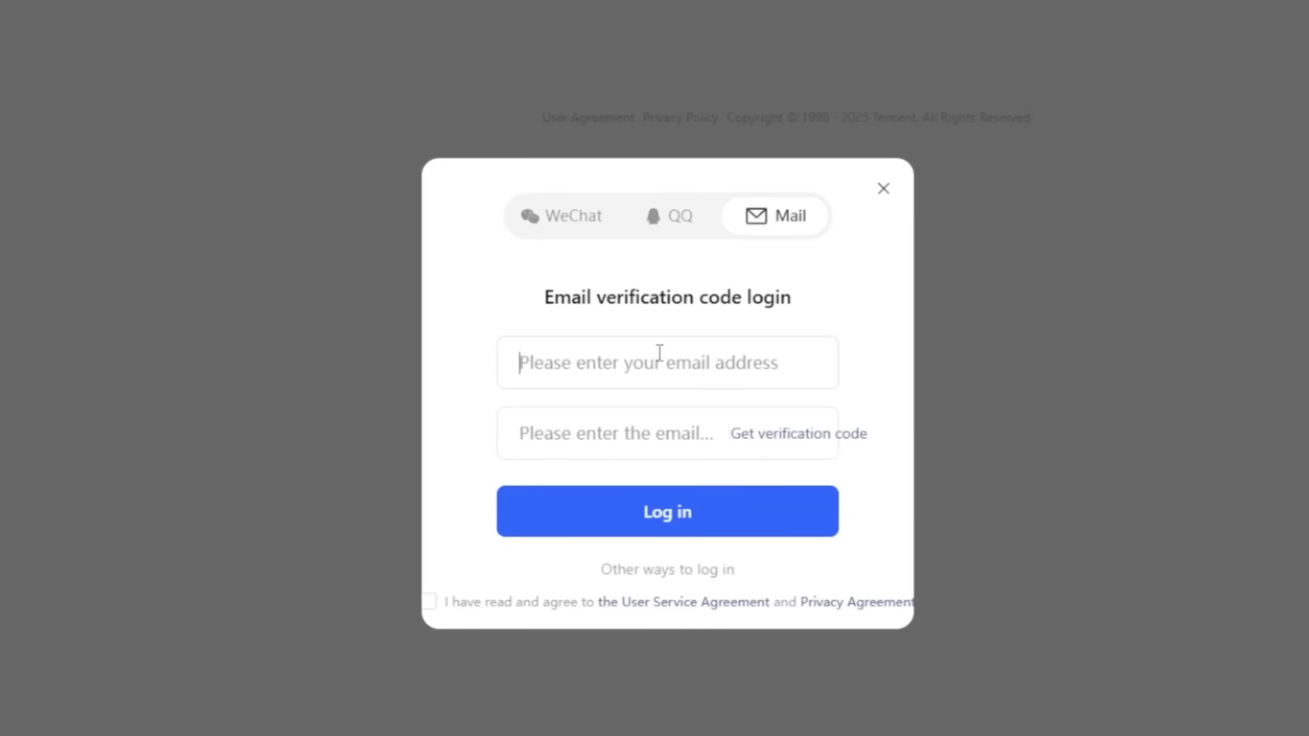
click(1226, 456)
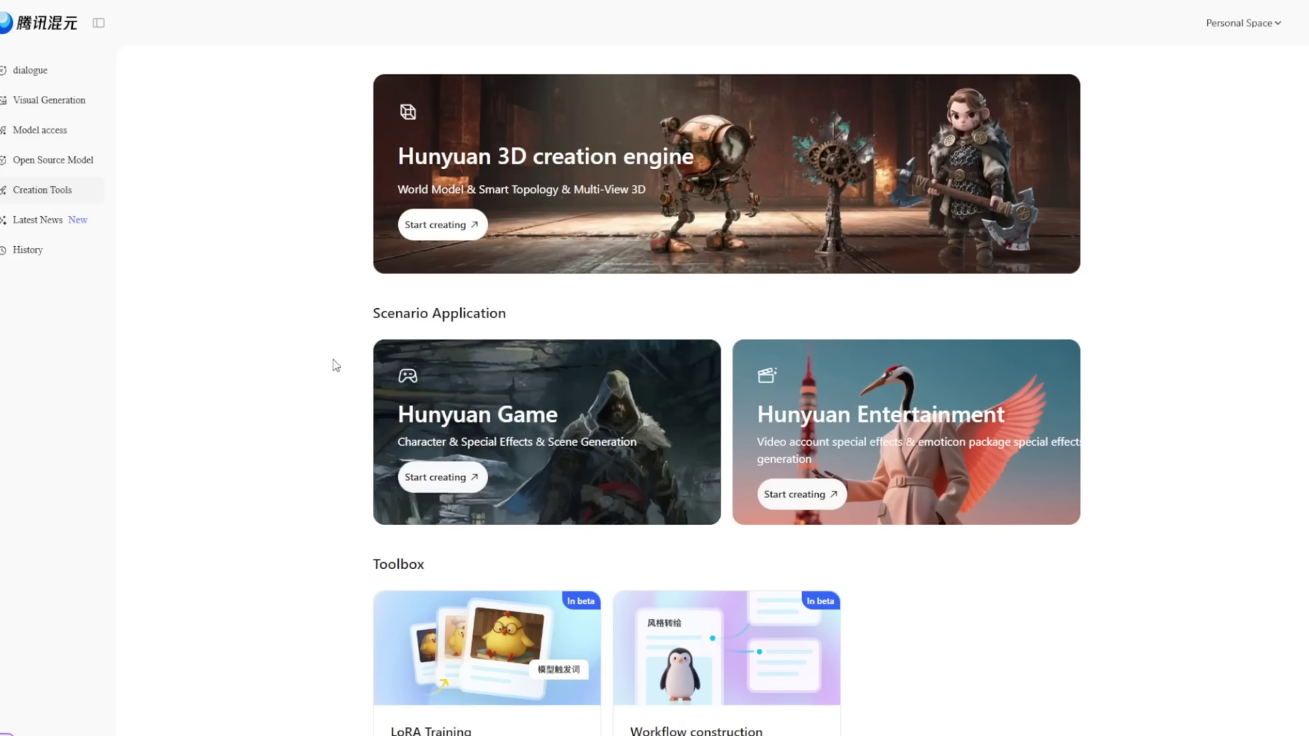
Step: Open the model access page's Visual Generation tab and scroll down to the Video Generation models
click(27, 136)
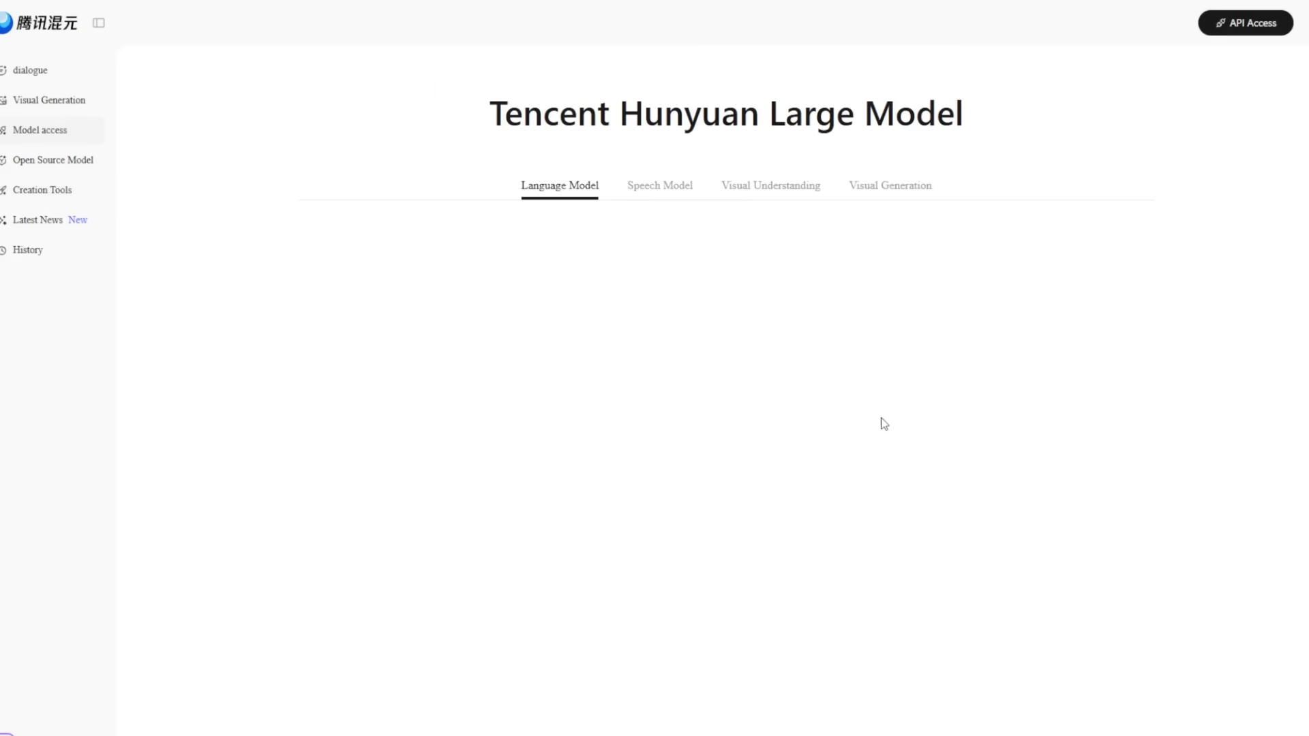
click(891, 185)
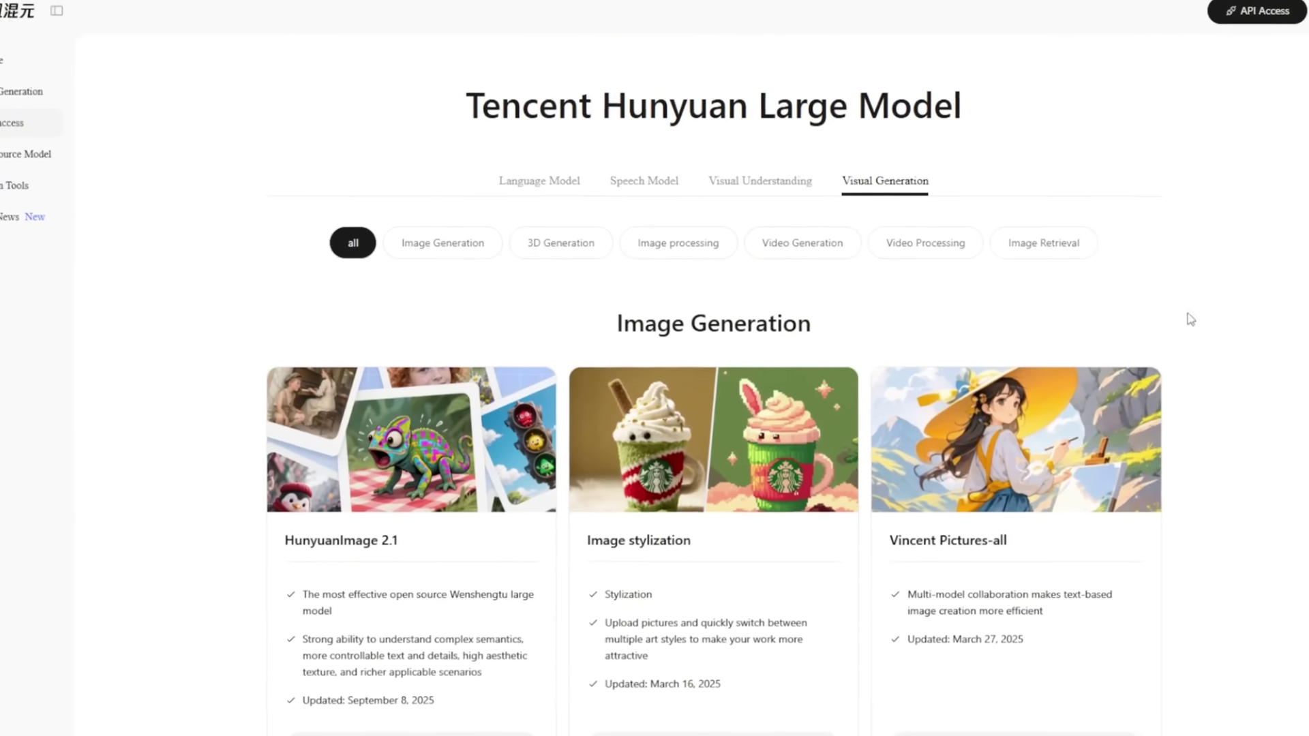
scroll(1190, 319, down, 5)
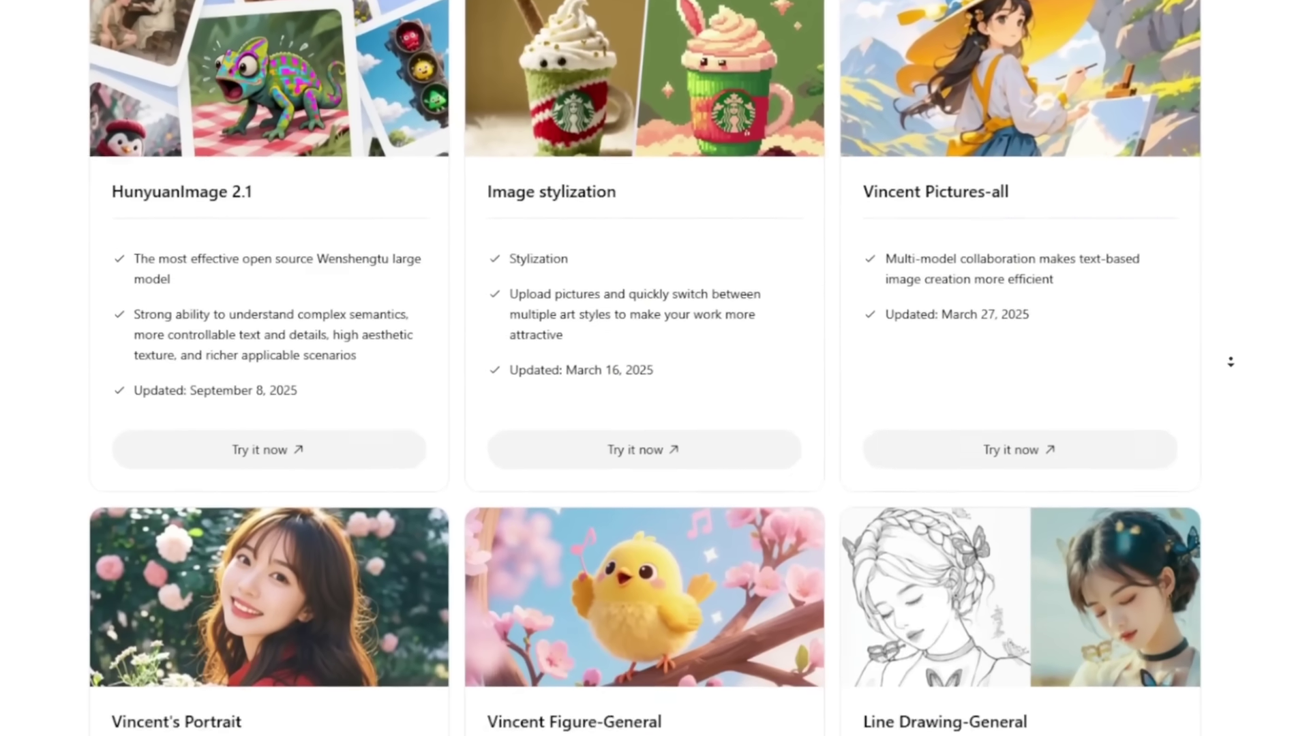
scroll(1231, 362, down, 20)
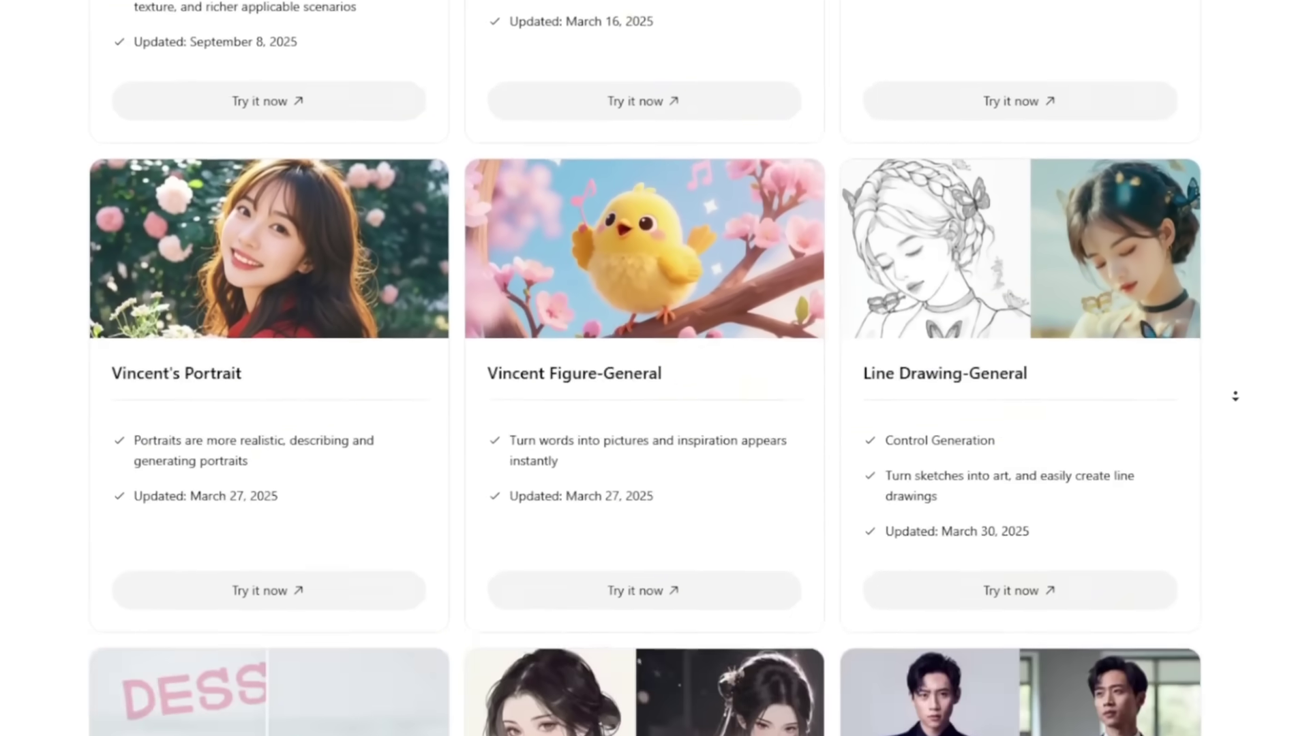
scroll(1213, 378, down, 15)
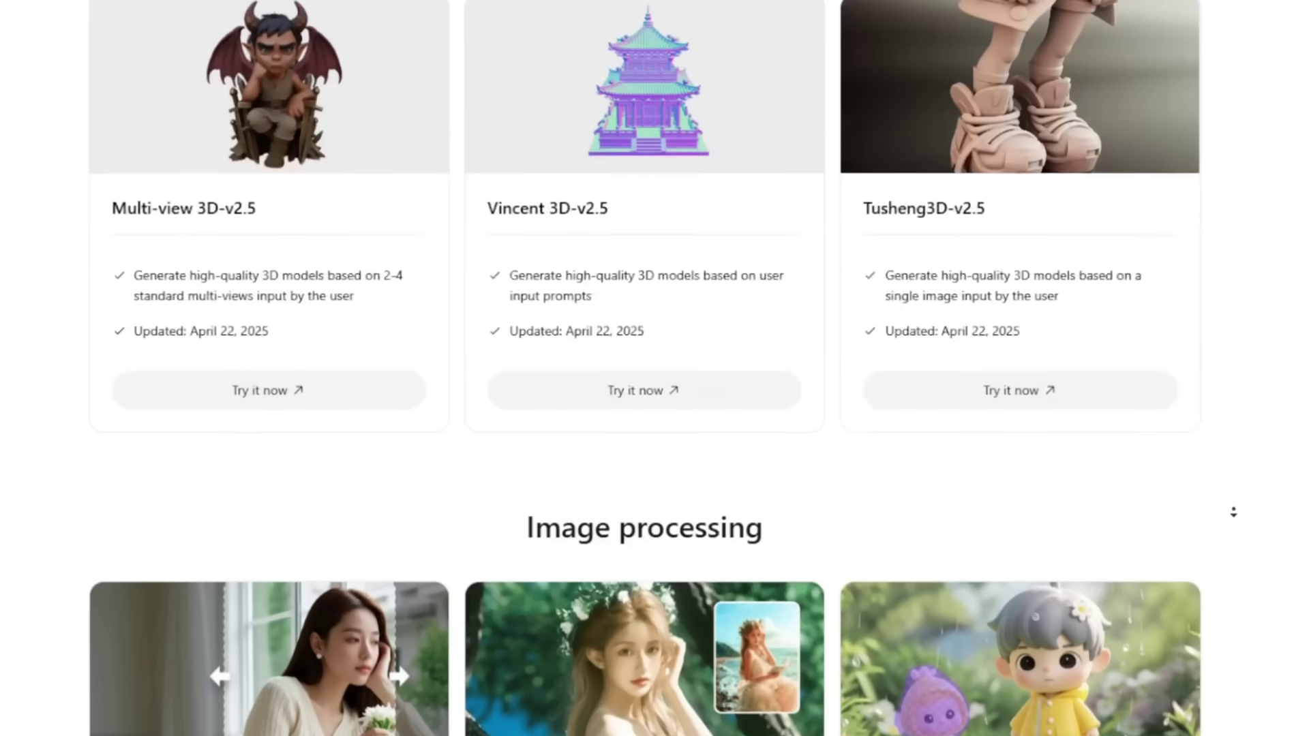
scroll(1261, 313, down, 20)
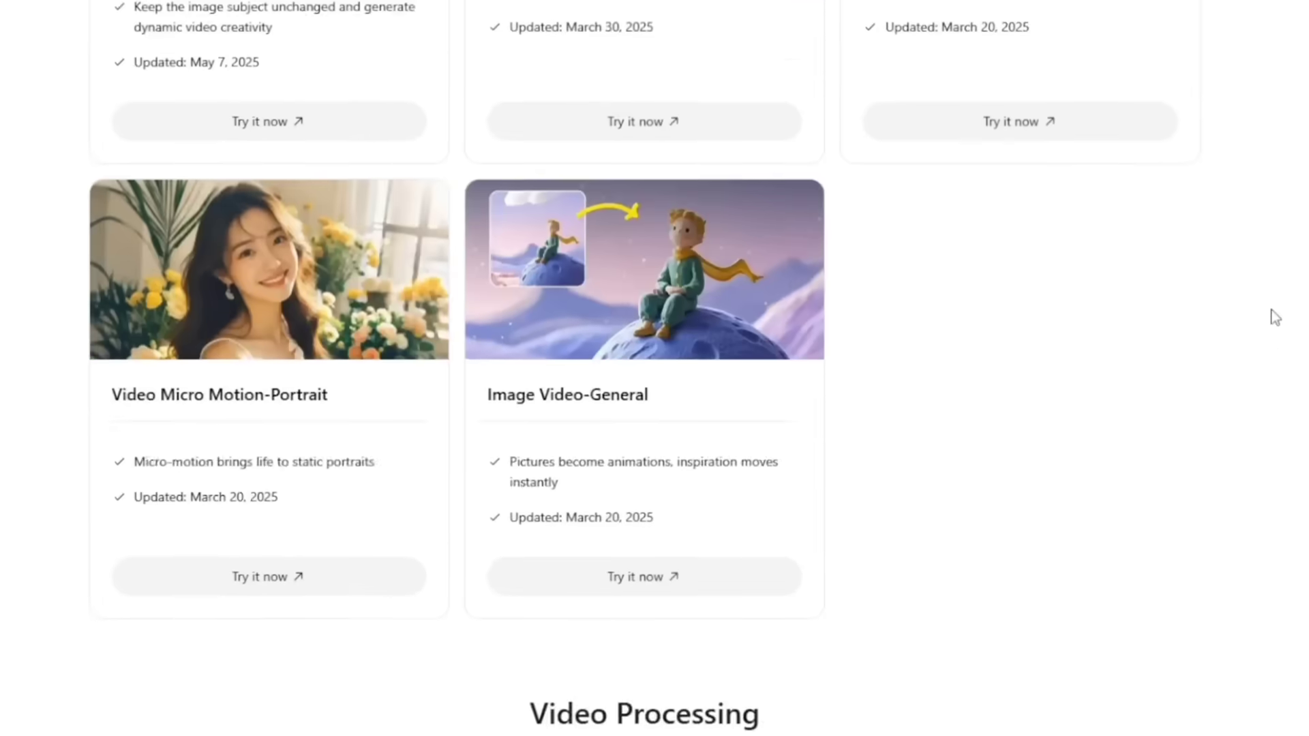
scroll(1268, 315, up, 8)
scroll(816, 190, down, 4)
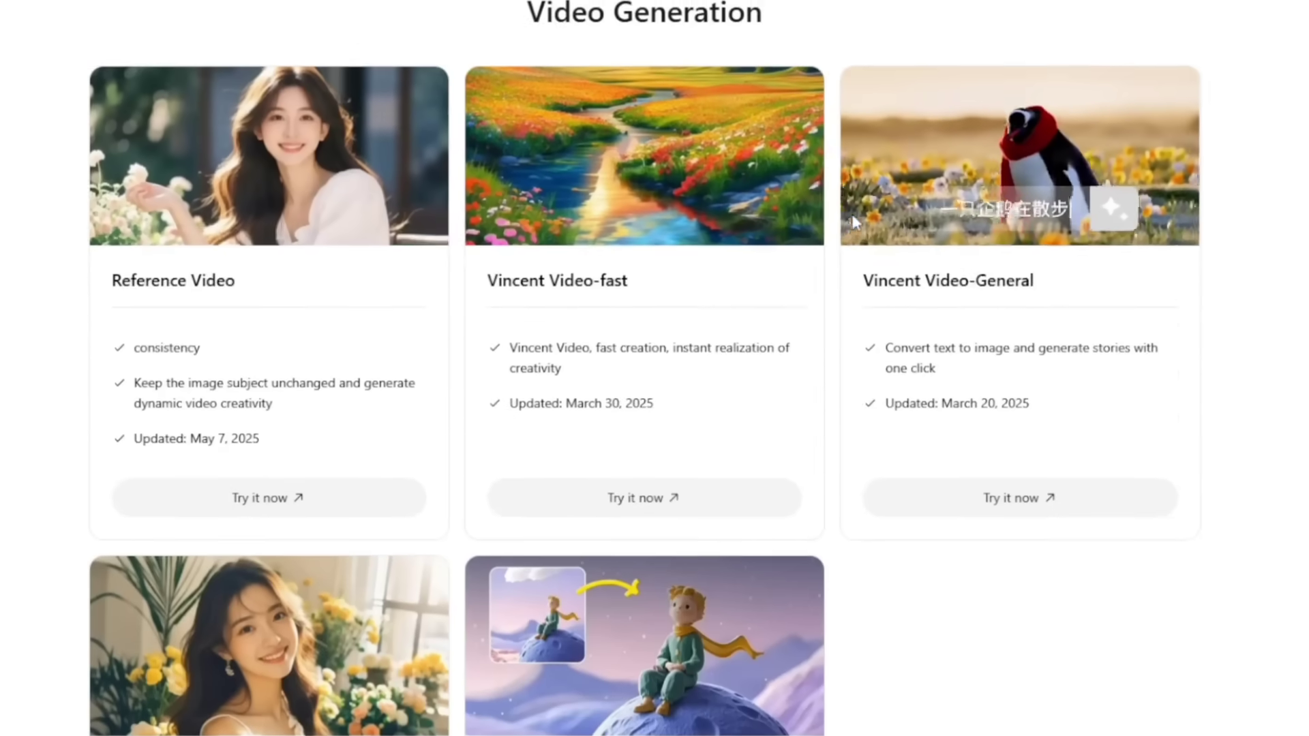
scroll(75, 474, down, 7)
scroll(82, 462, up, 7)
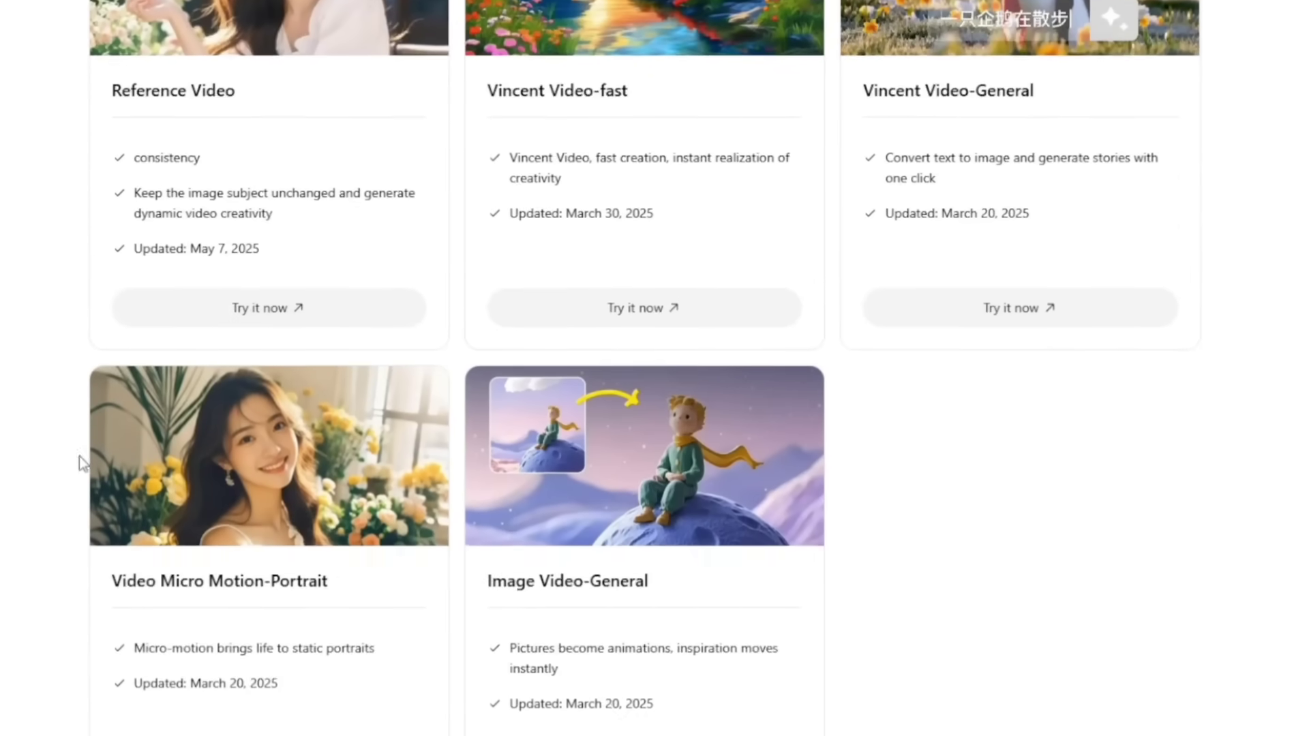
Step: Try Reference Video with prompt 'Woman moves her head', negative prompt 'blurring', and sound effects off
click(293, 486)
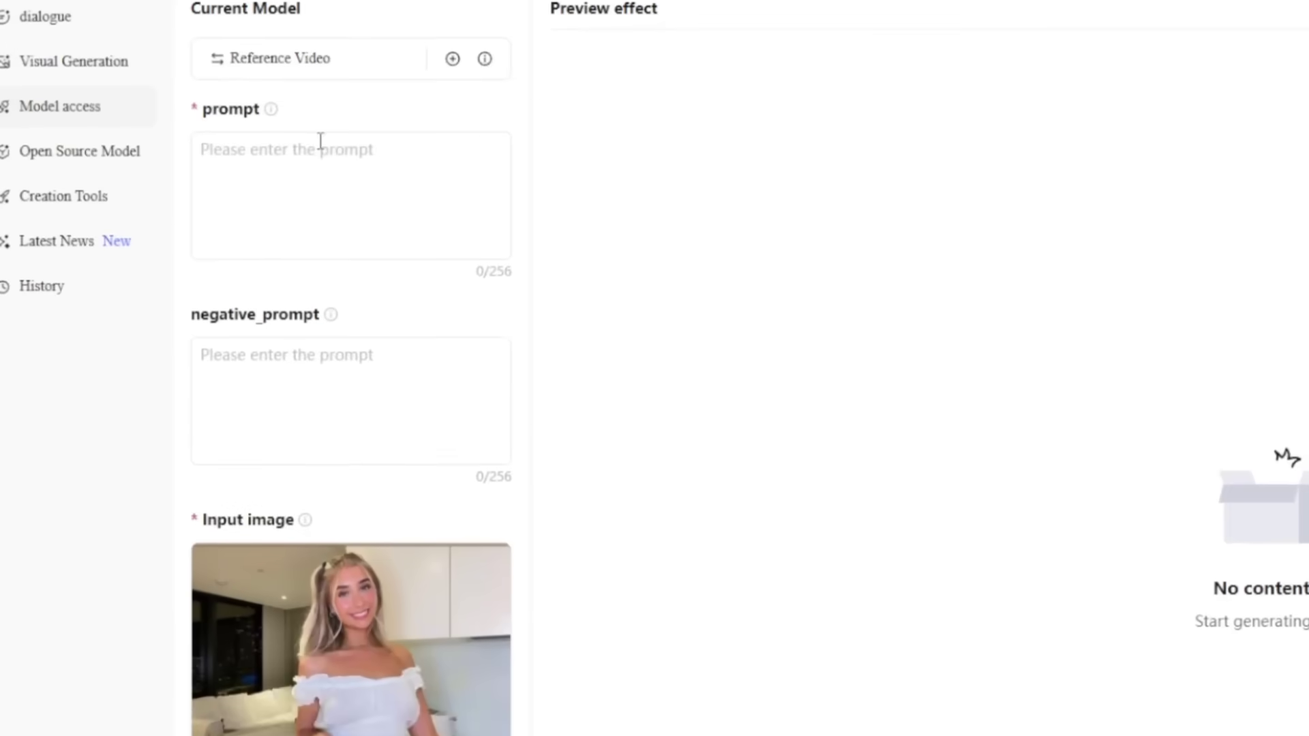
click(329, 239)
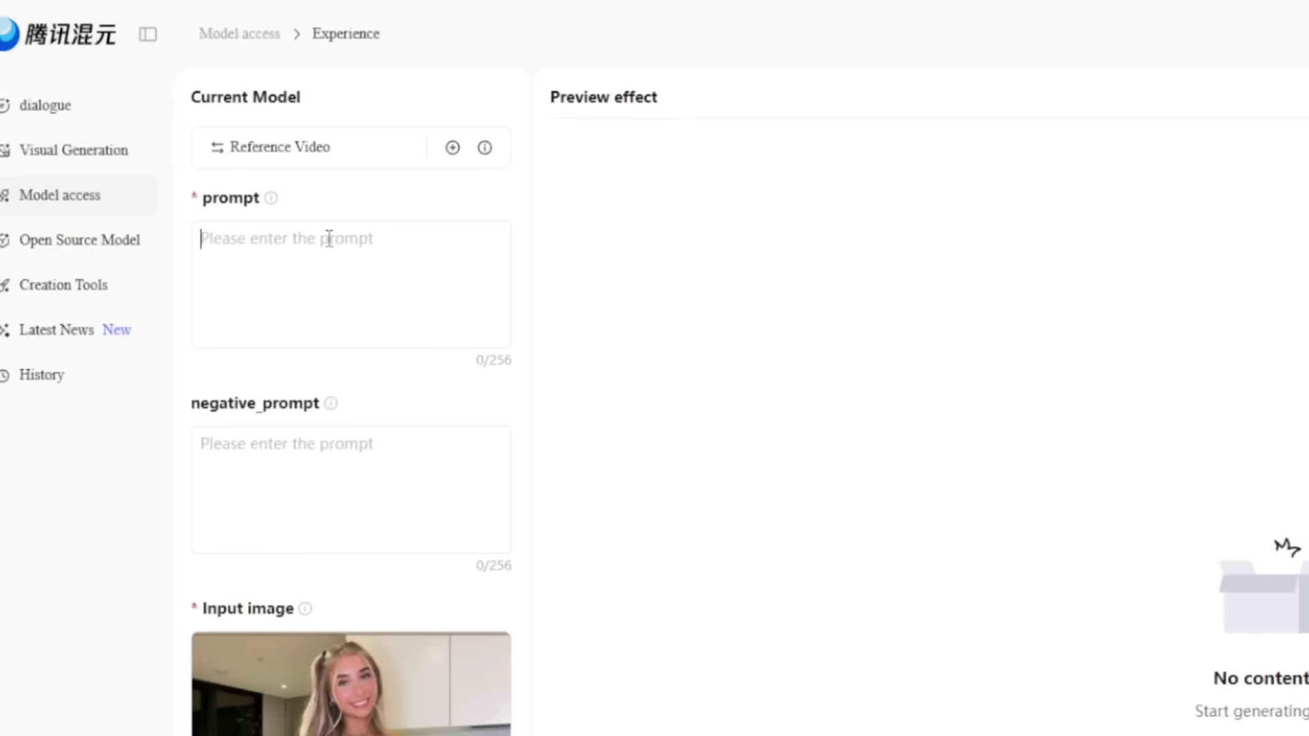
text(Woman moves her head)
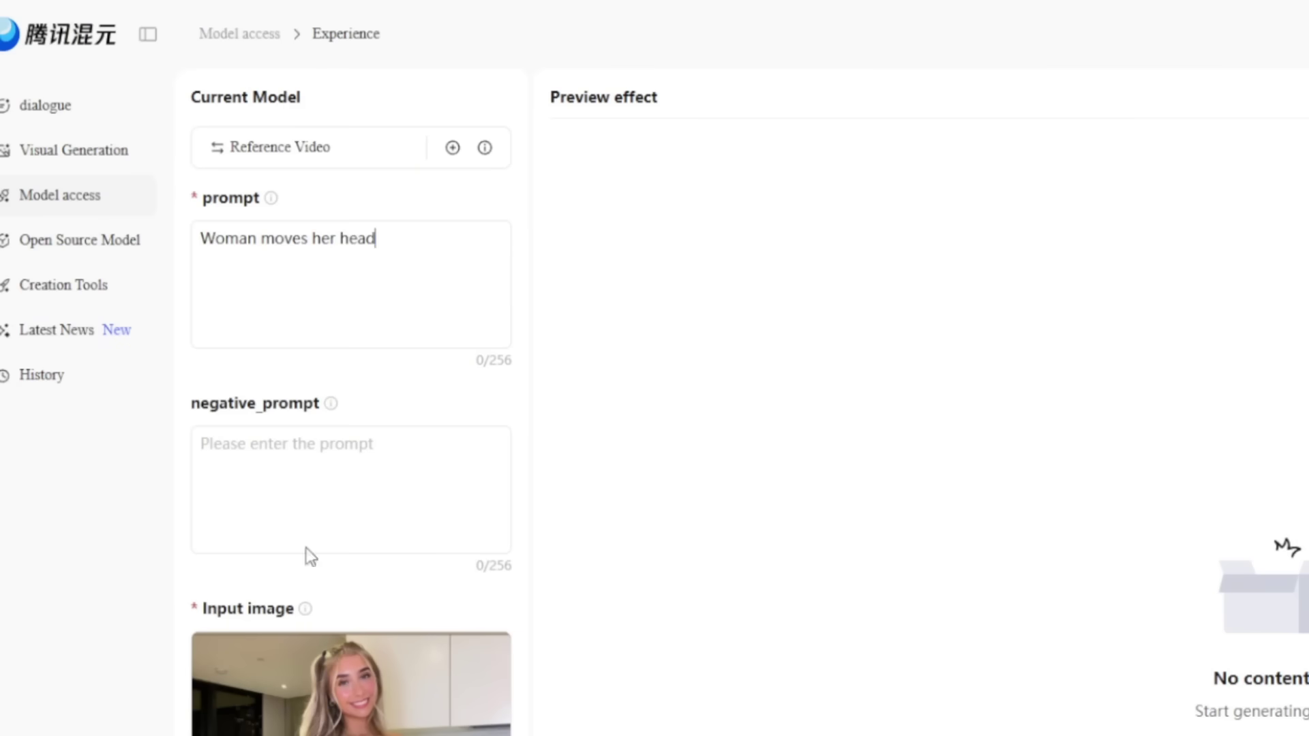
text(blurring)
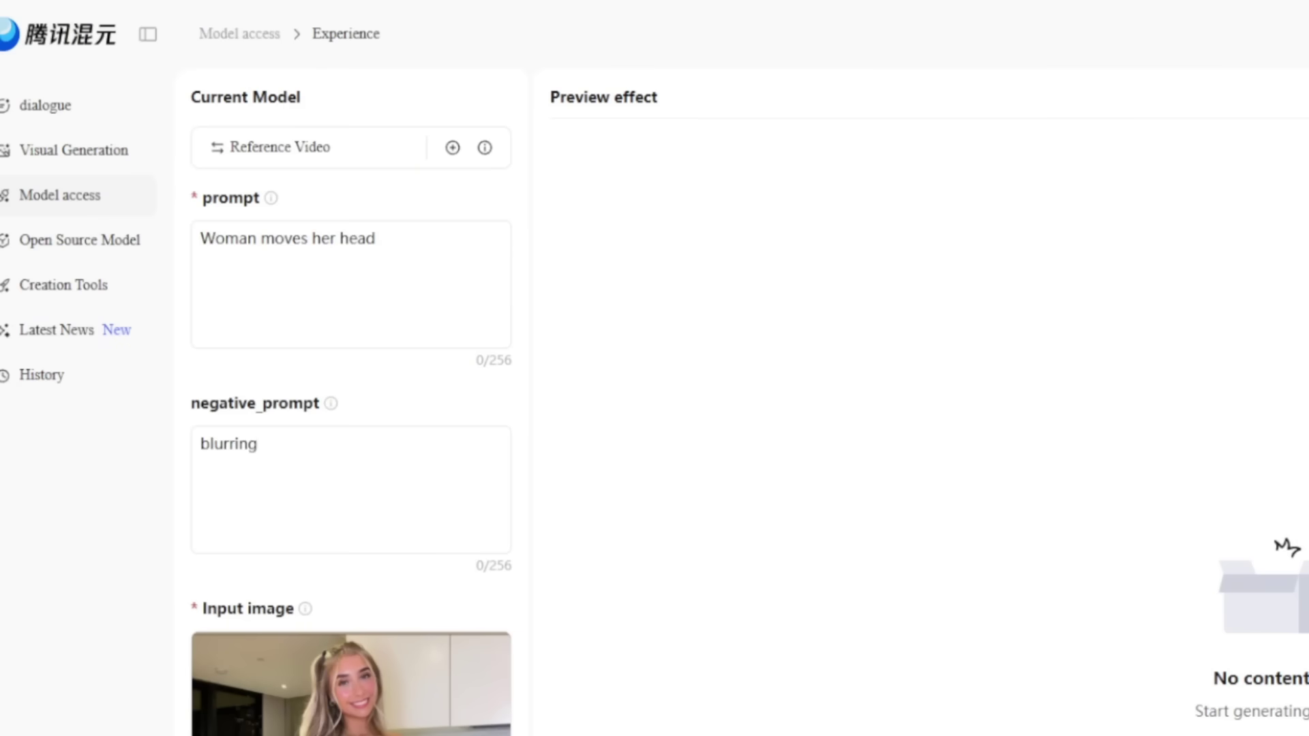
scroll(351, 477, down, 6)
click(200, 589)
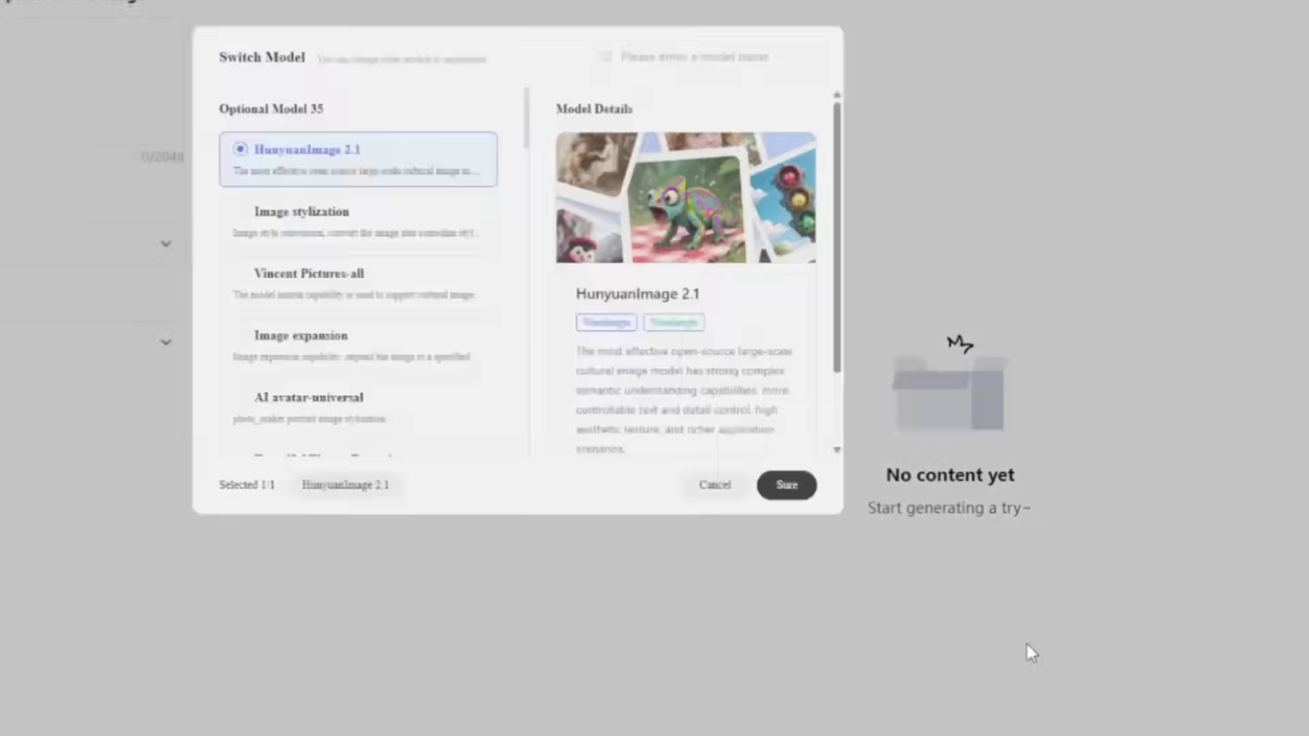
Step: Keep HunyuanImage 2.1 and describe a woman with pink hair
click(1020, 656)
click(305, 295)
text(a woman with pink hair sitting)
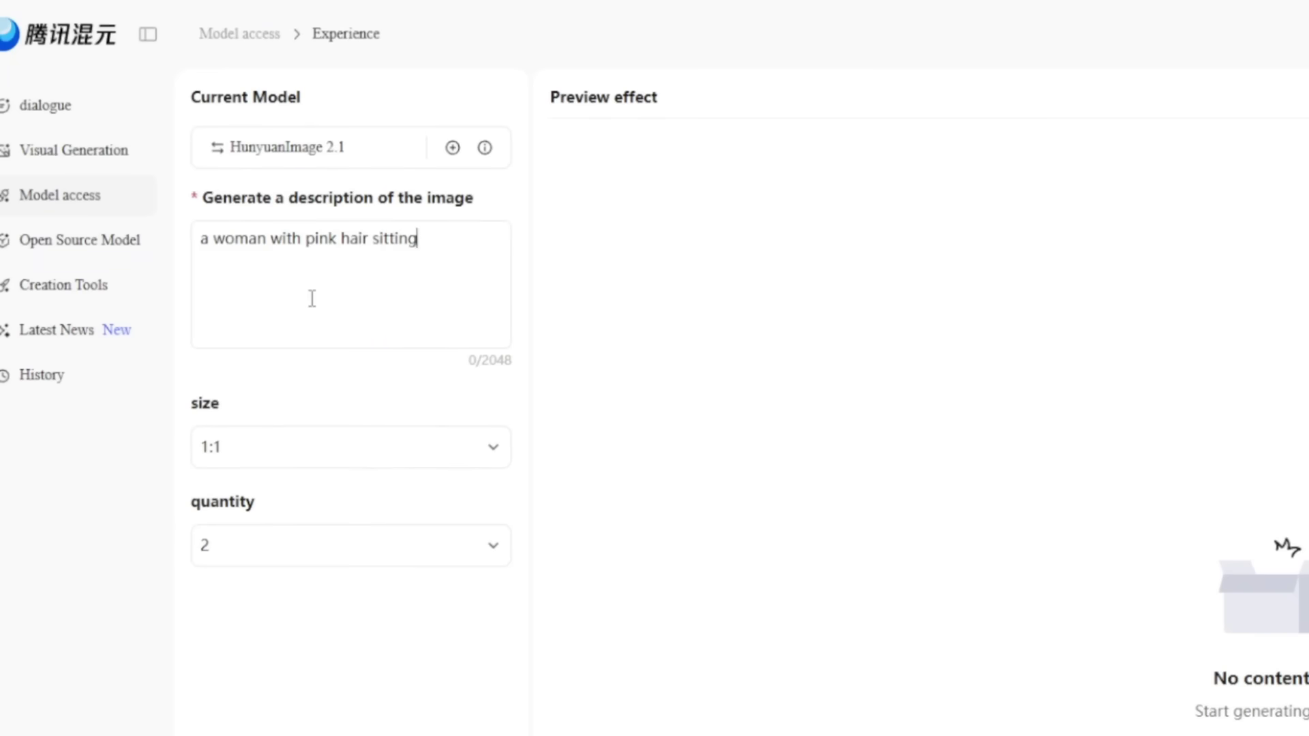
text(e)
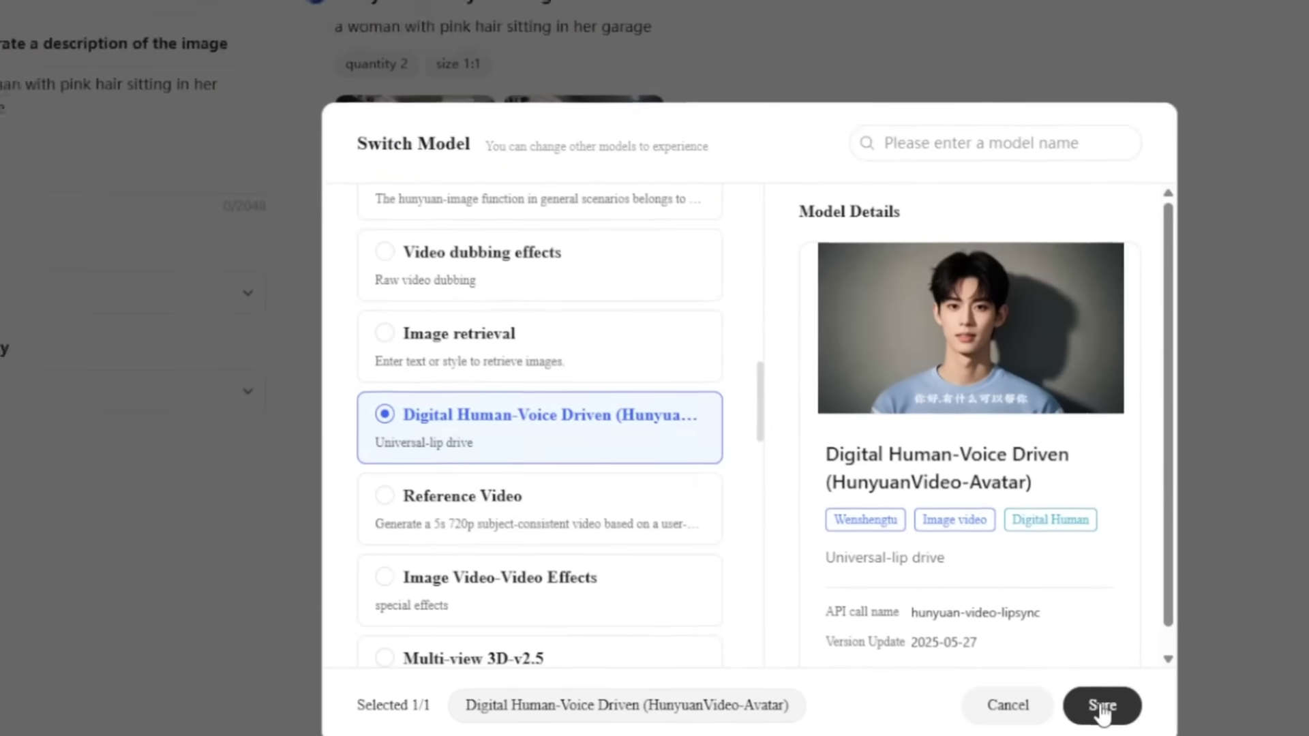
Step: Switch to Digital Human-Voice Driven and enter 'Subscribe to brain Project' as Text Reading audio
click(1018, 655)
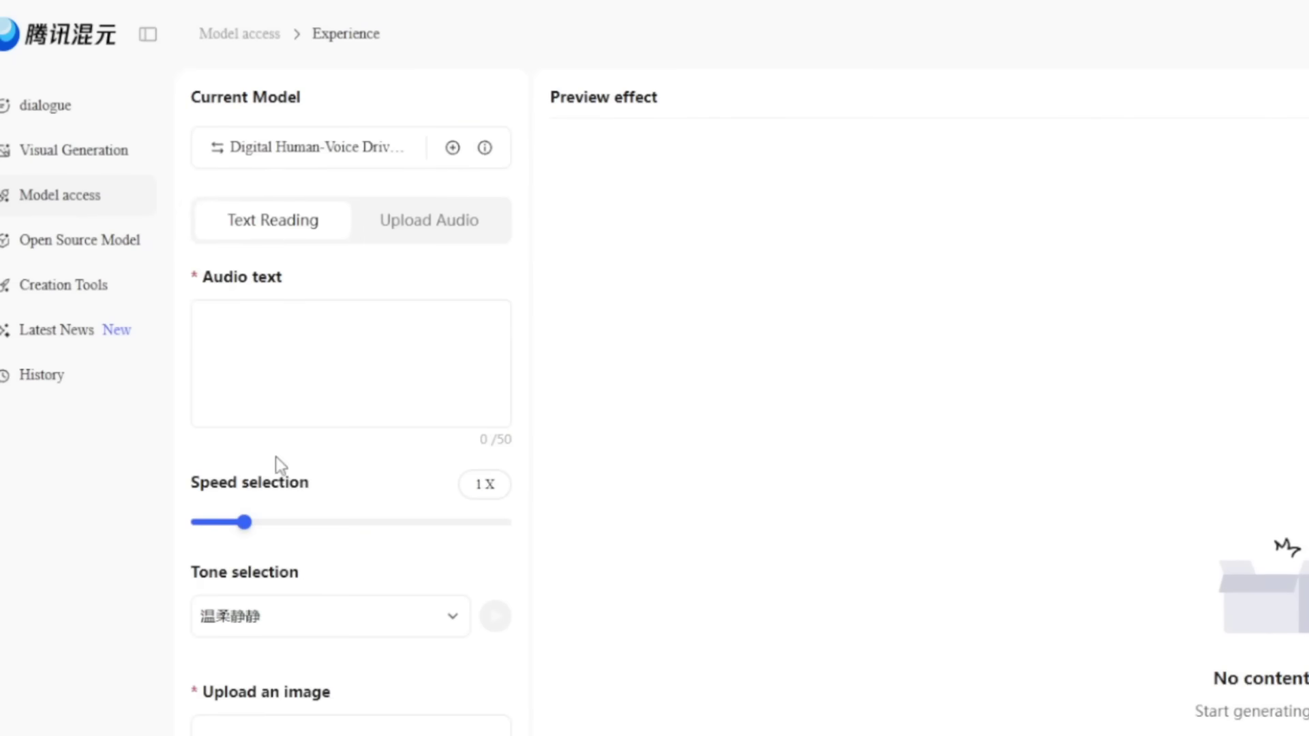
click(277, 339)
click(429, 220)
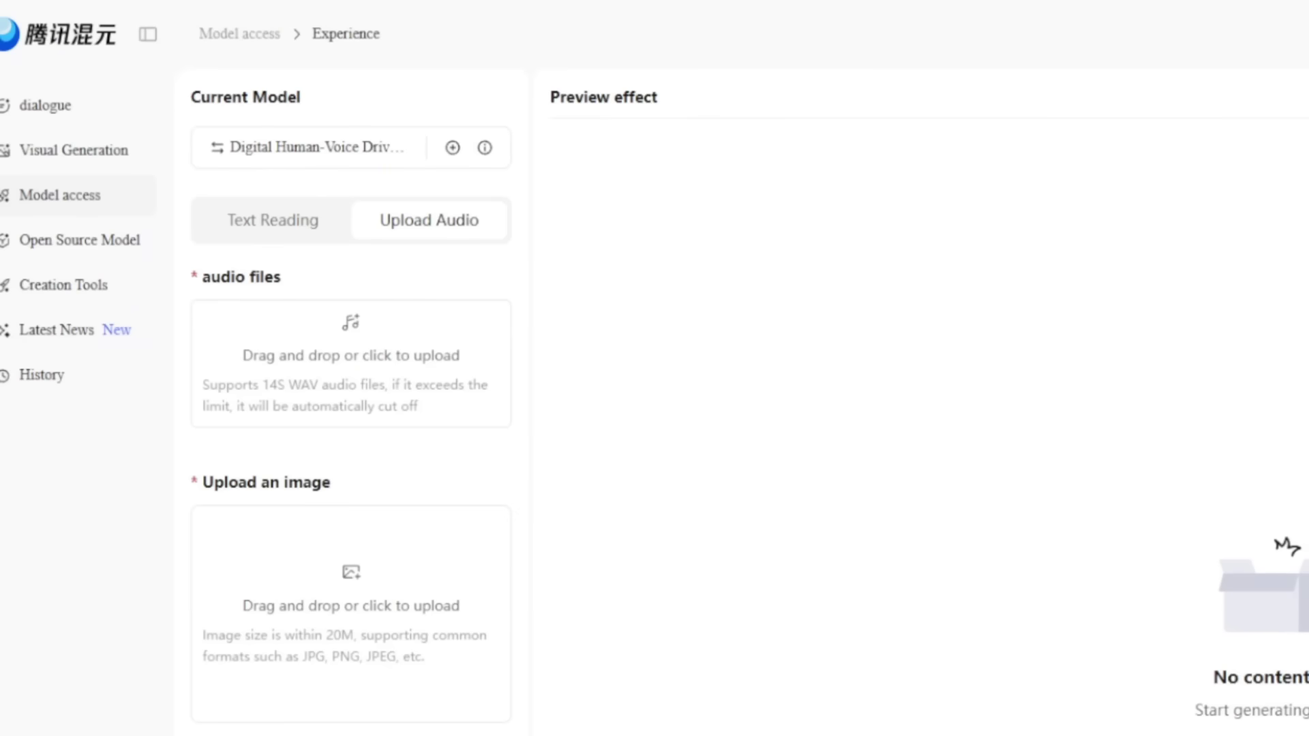
click(266, 220)
click(281, 372)
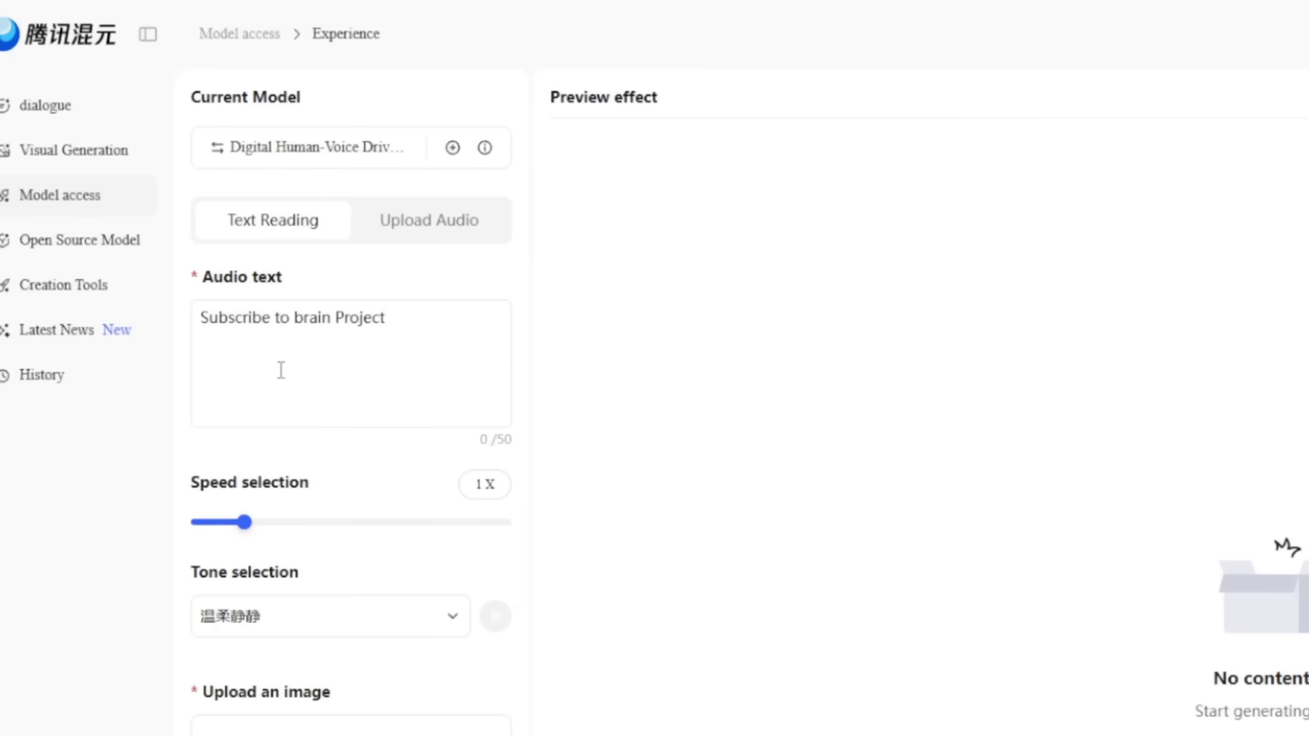
Step: Animate the uploaded woman's photo into a talking avatar saying 'Subscribe to brain Project'
scroll(390, 489, down, 5)
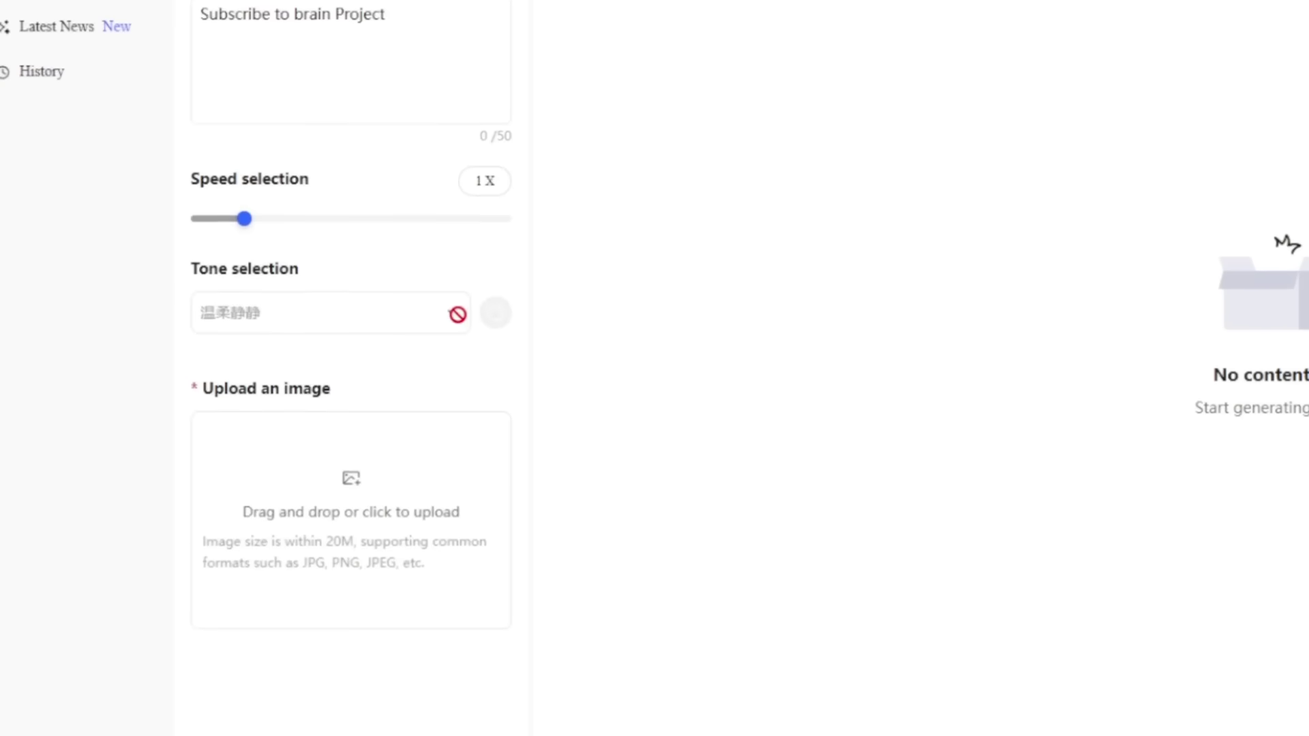
scroll(477, 286, down, 1)
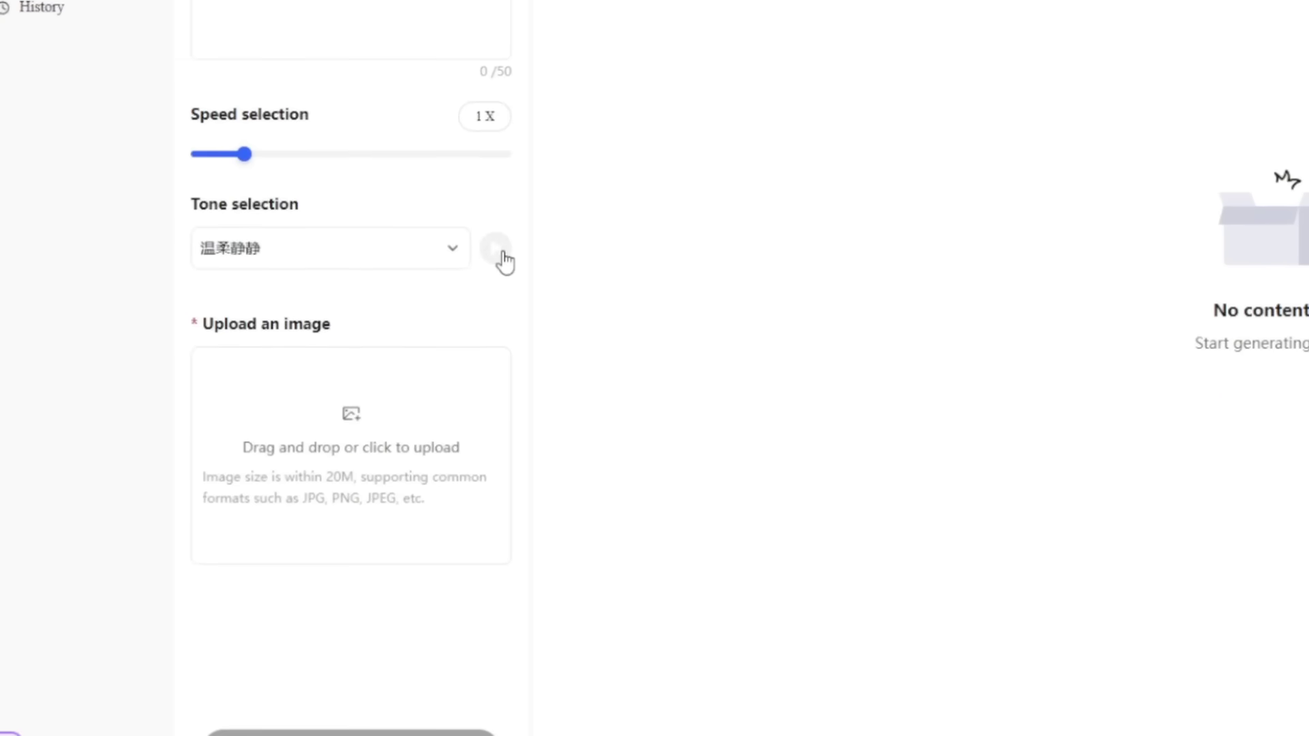
click(339, 419)
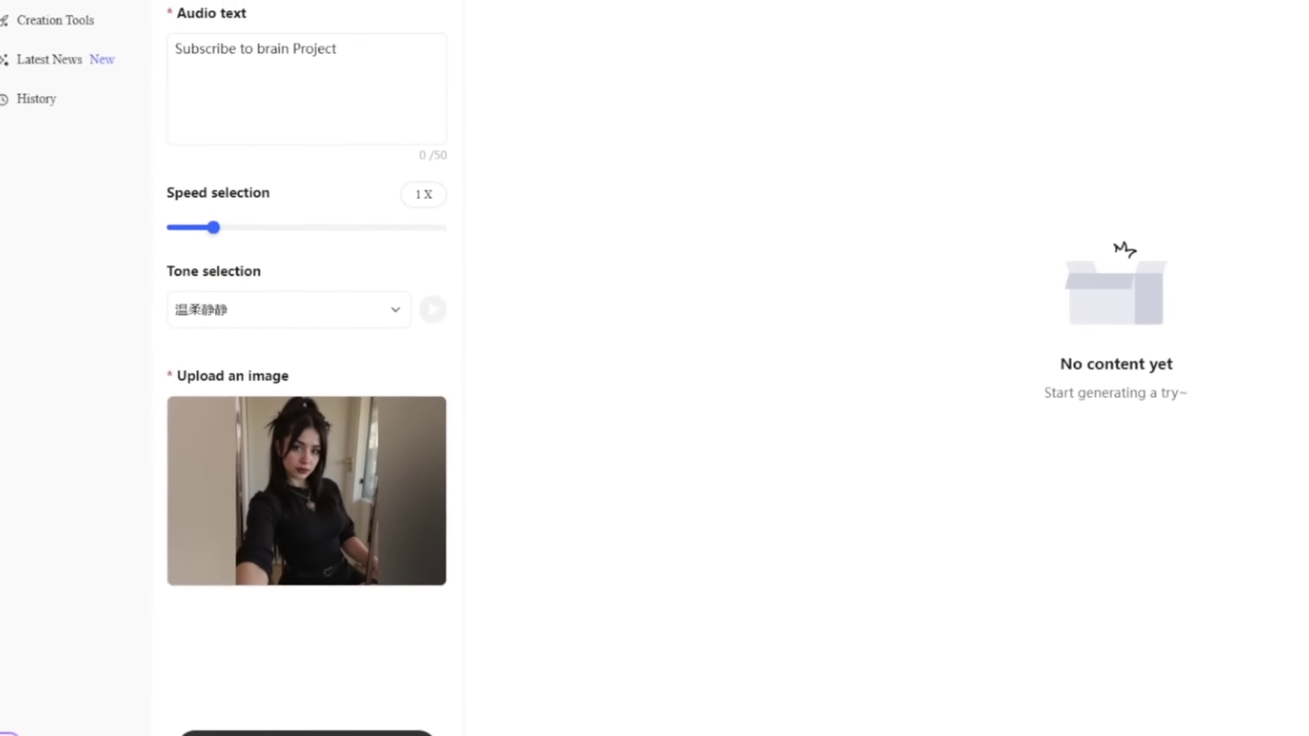
click(429, 732)
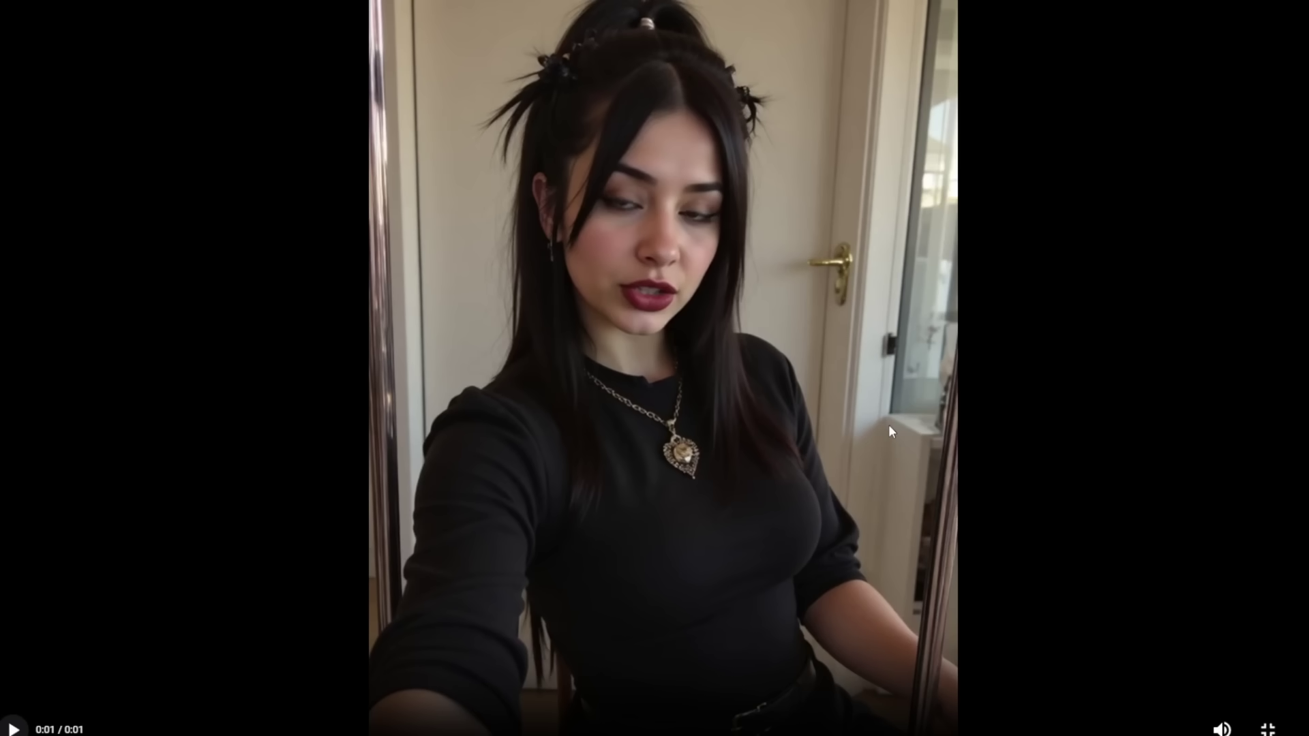
Step: Exit fullscreen playback and switch from the Image Editing Leaderboard to the Video Arena
key(Escape)
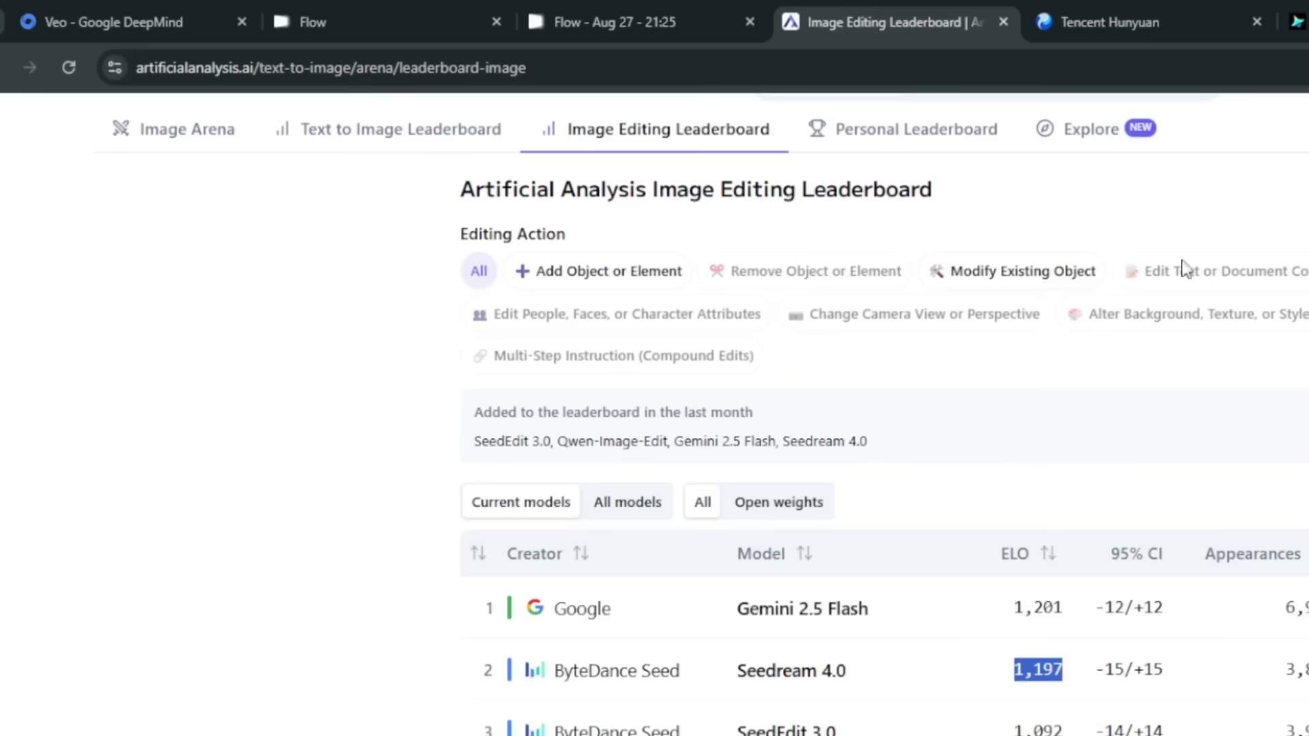
scroll(656, 305, up, 3)
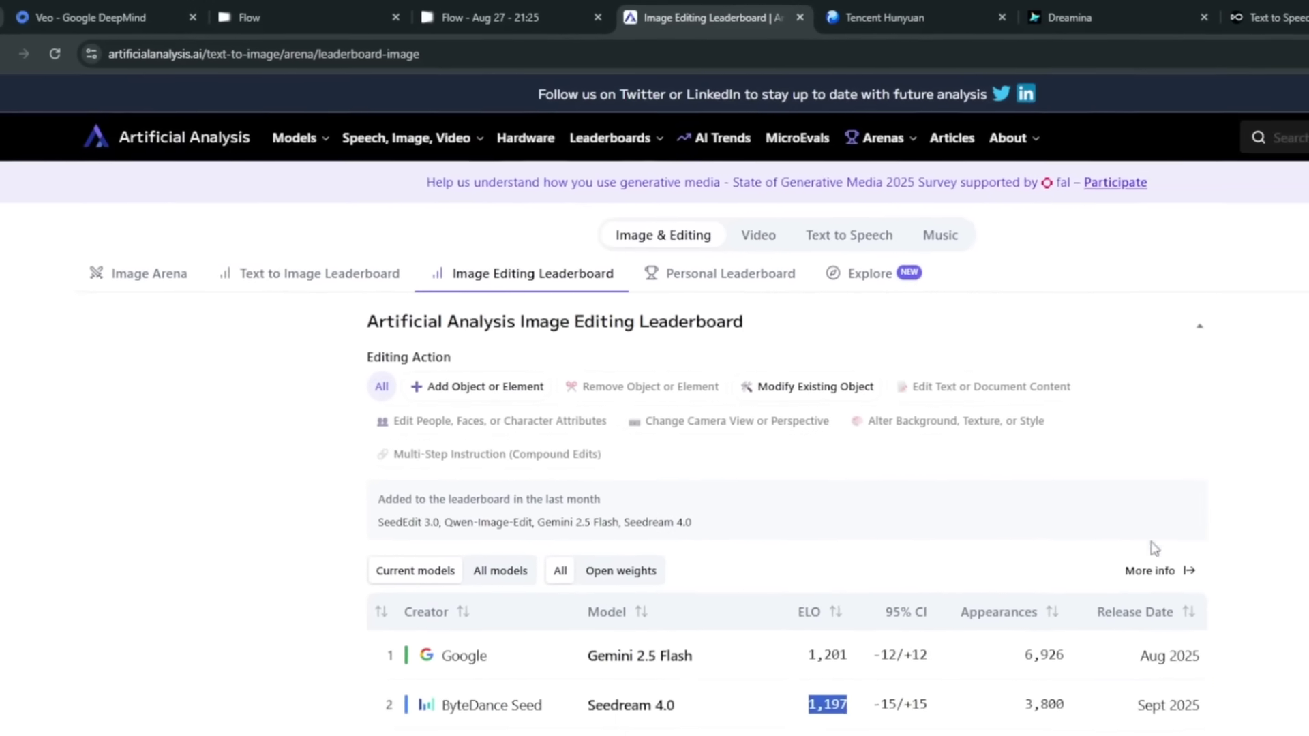
click(785, 246)
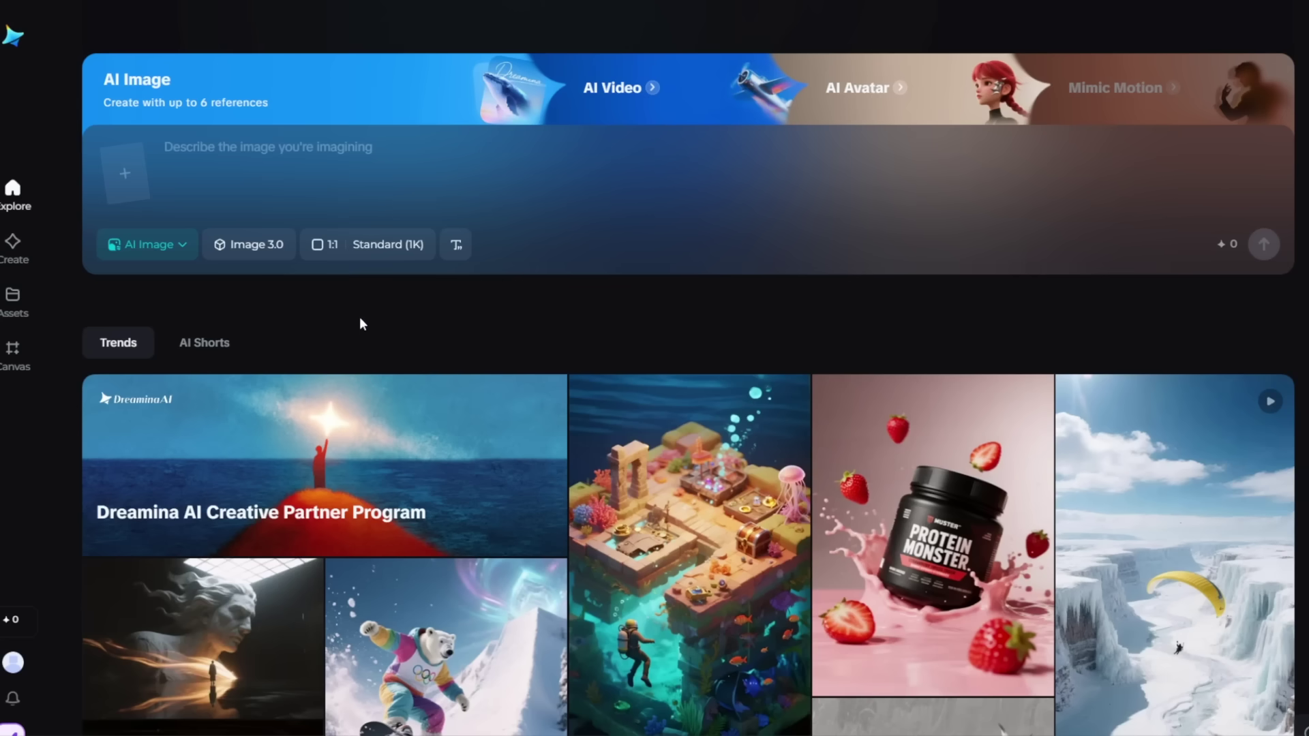
Step: Confirm AI Image mode with 1:1 aspect ratio and Standard (1K) resolution
click(174, 246)
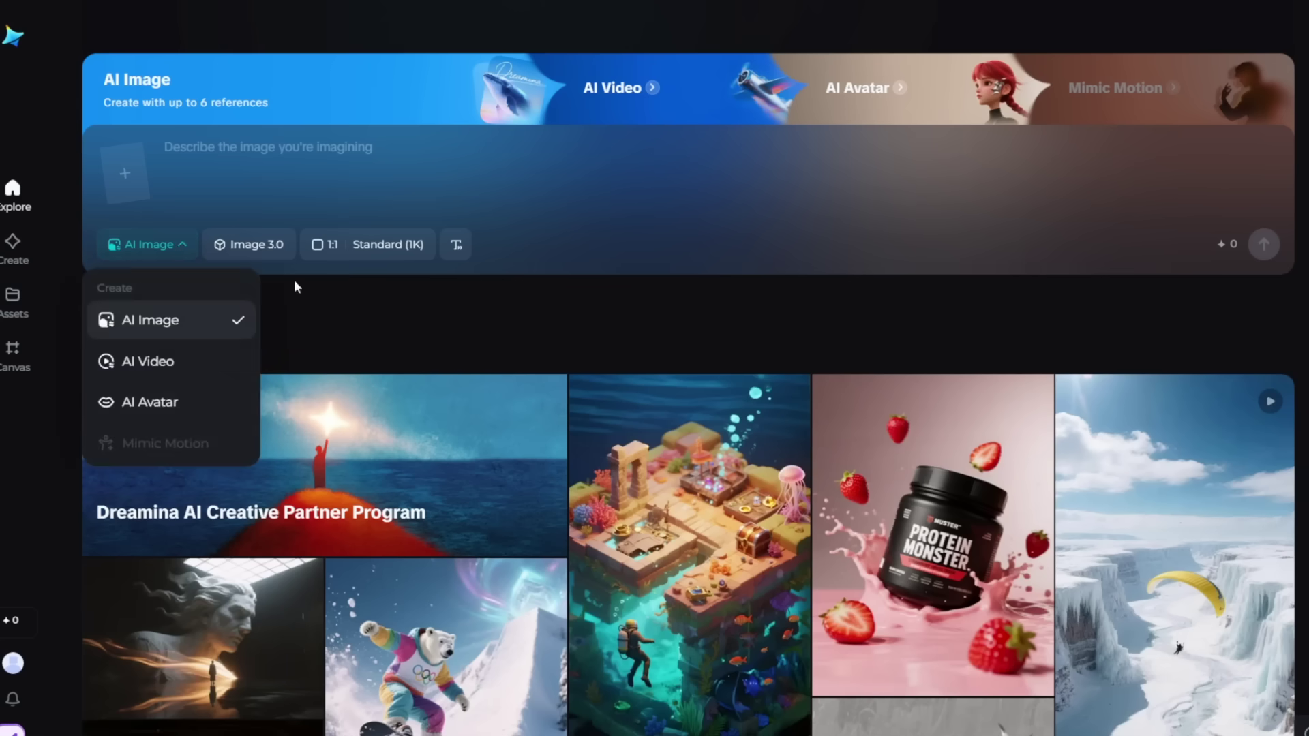
click(374, 243)
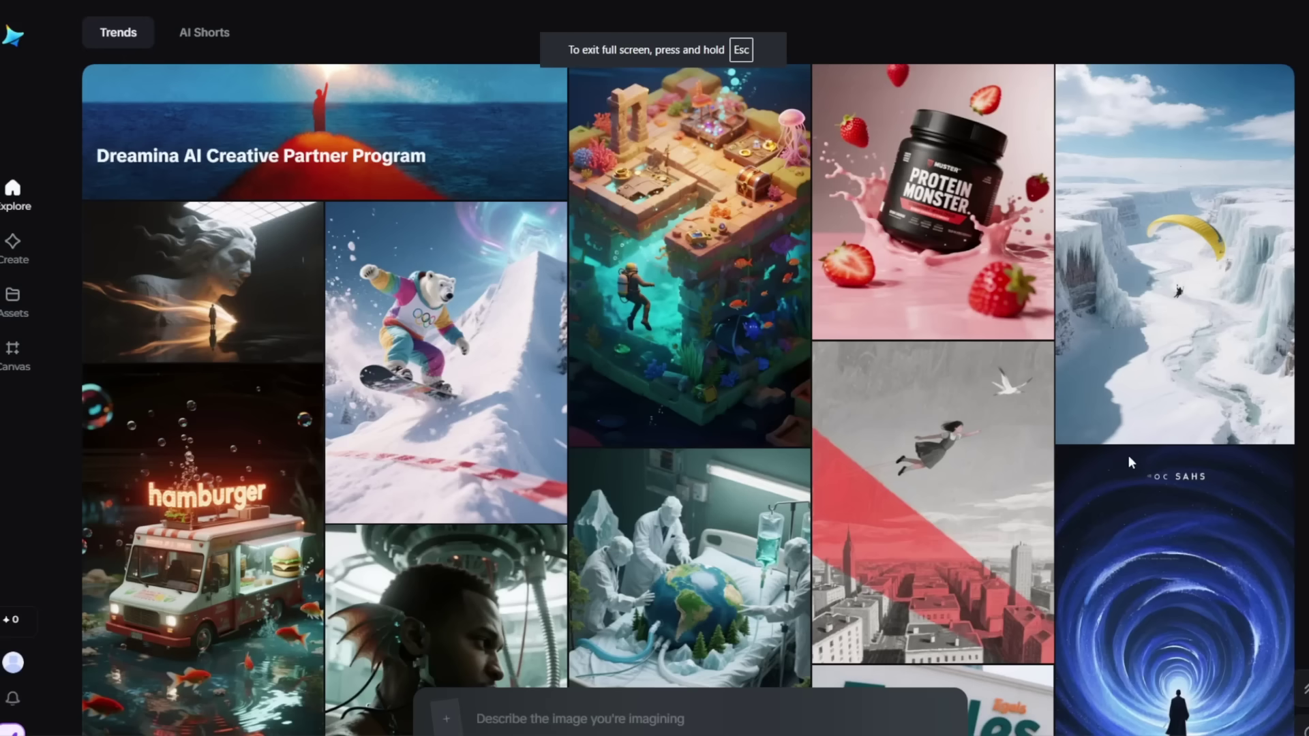
scroll(1130, 463, down, 2)
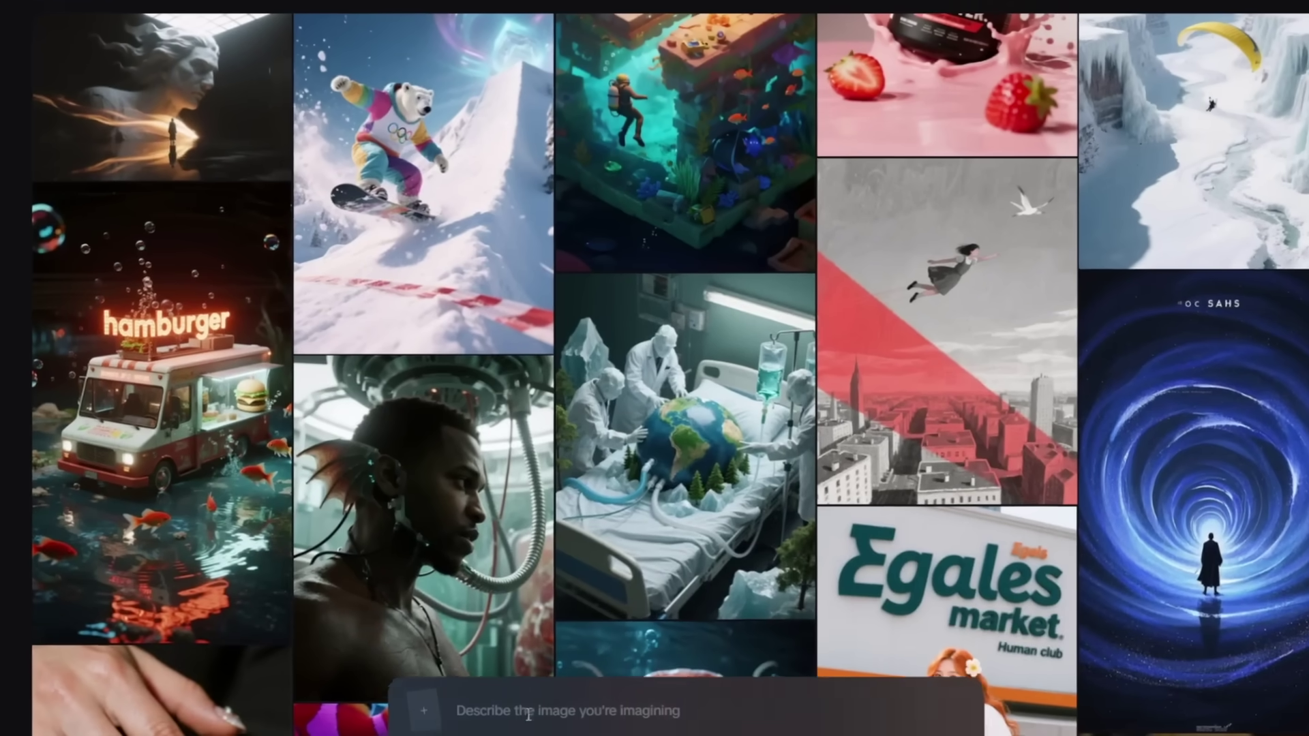
Step: Generate an Image 3.0 picture from the prompt 'a man running'
click(542, 720)
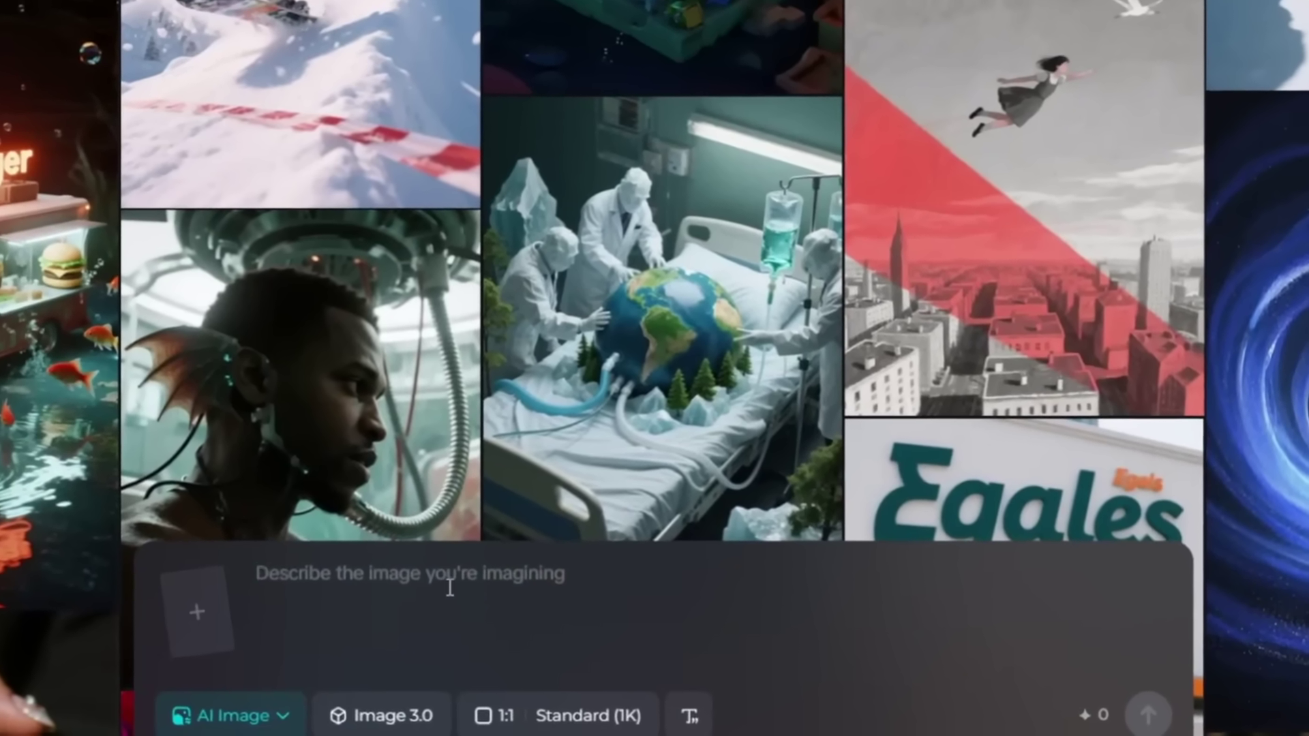
text(a man running)
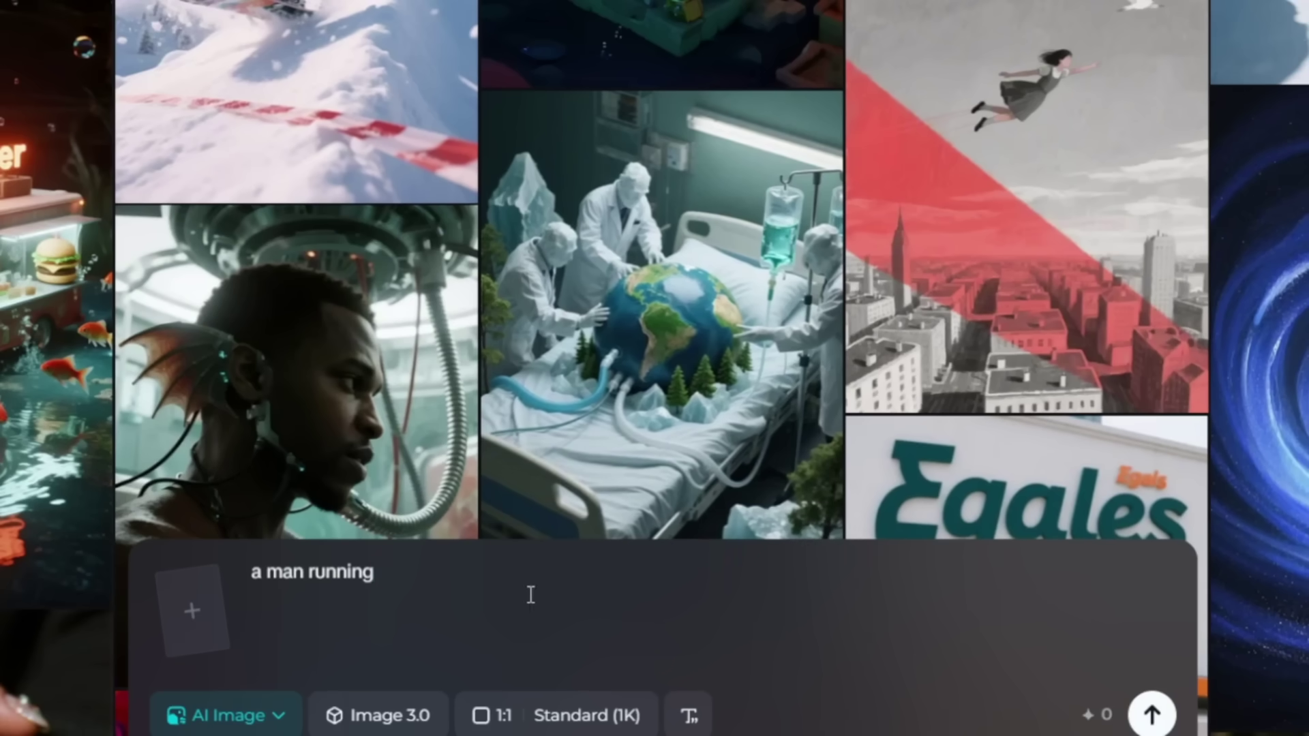
click(258, 728)
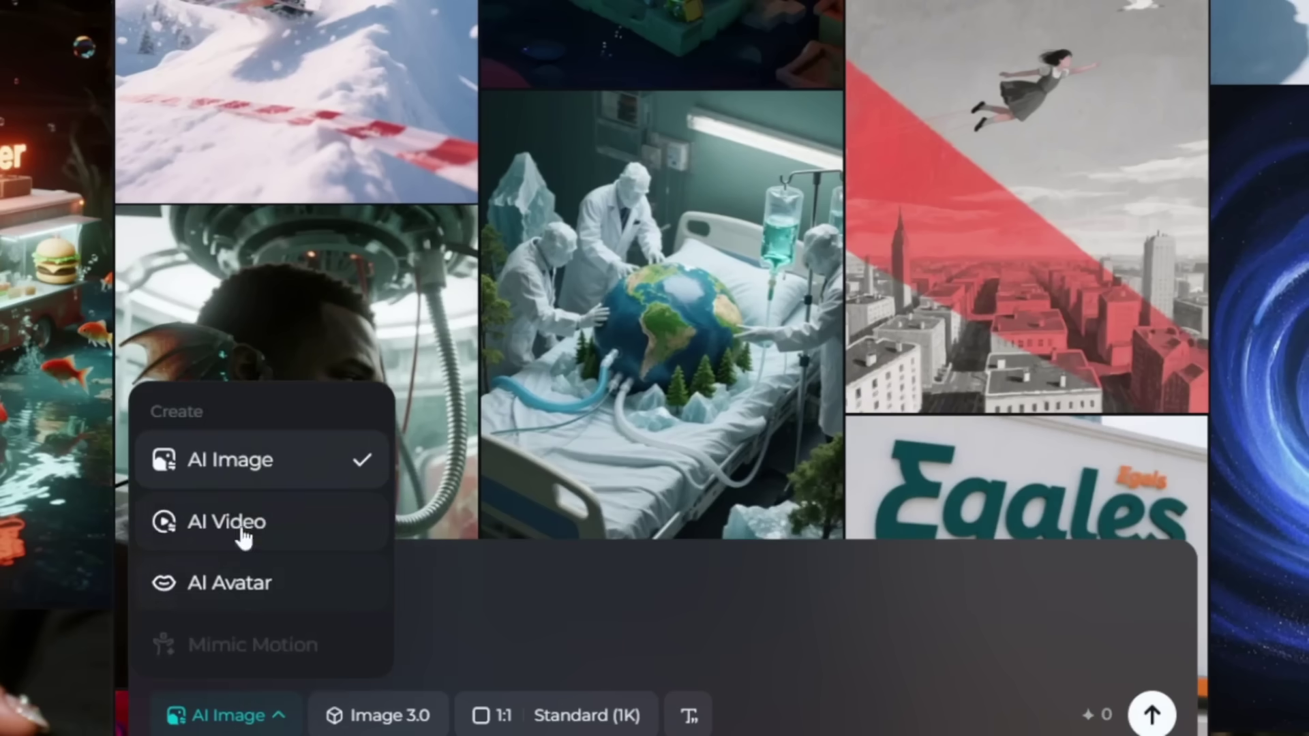
click(534, 611)
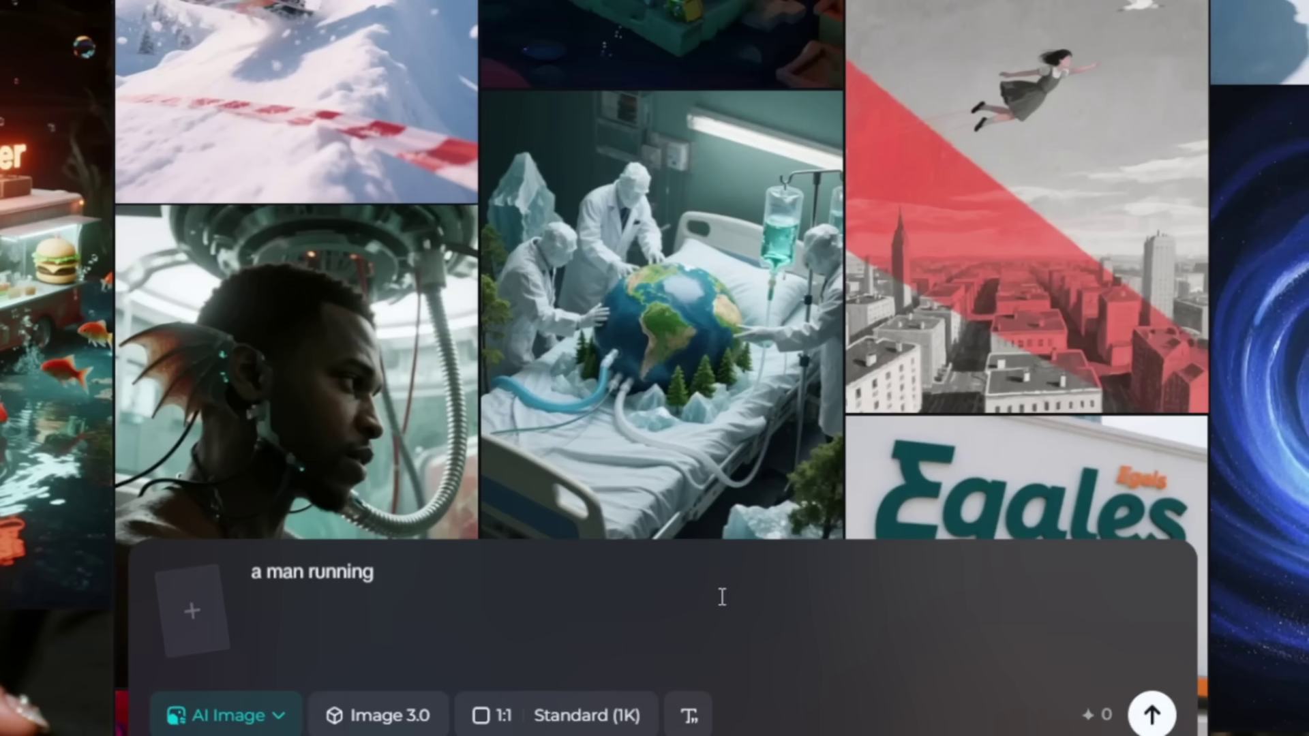
click(1152, 714)
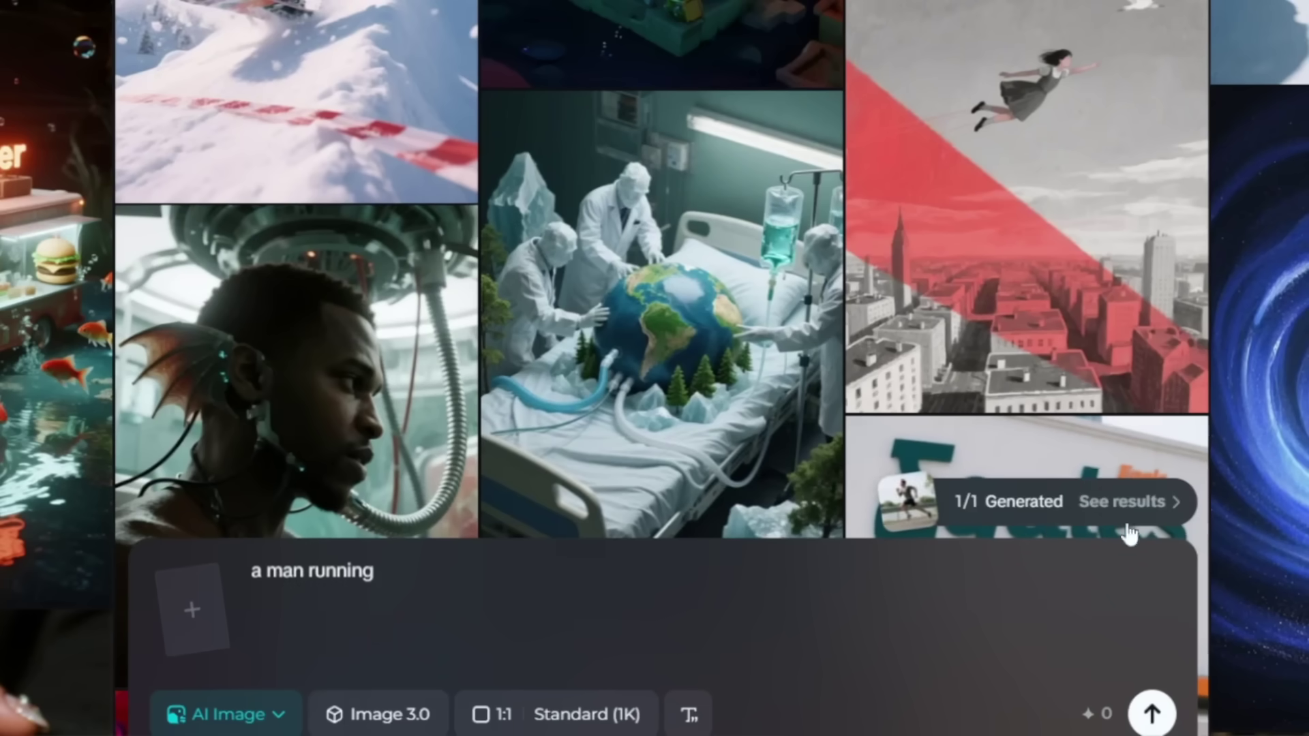
Step: Switch Dreamina to AI Video (Video 3.0, 16:9, 720P, 5s) and enter the prompt 'a dog running'
click(1125, 502)
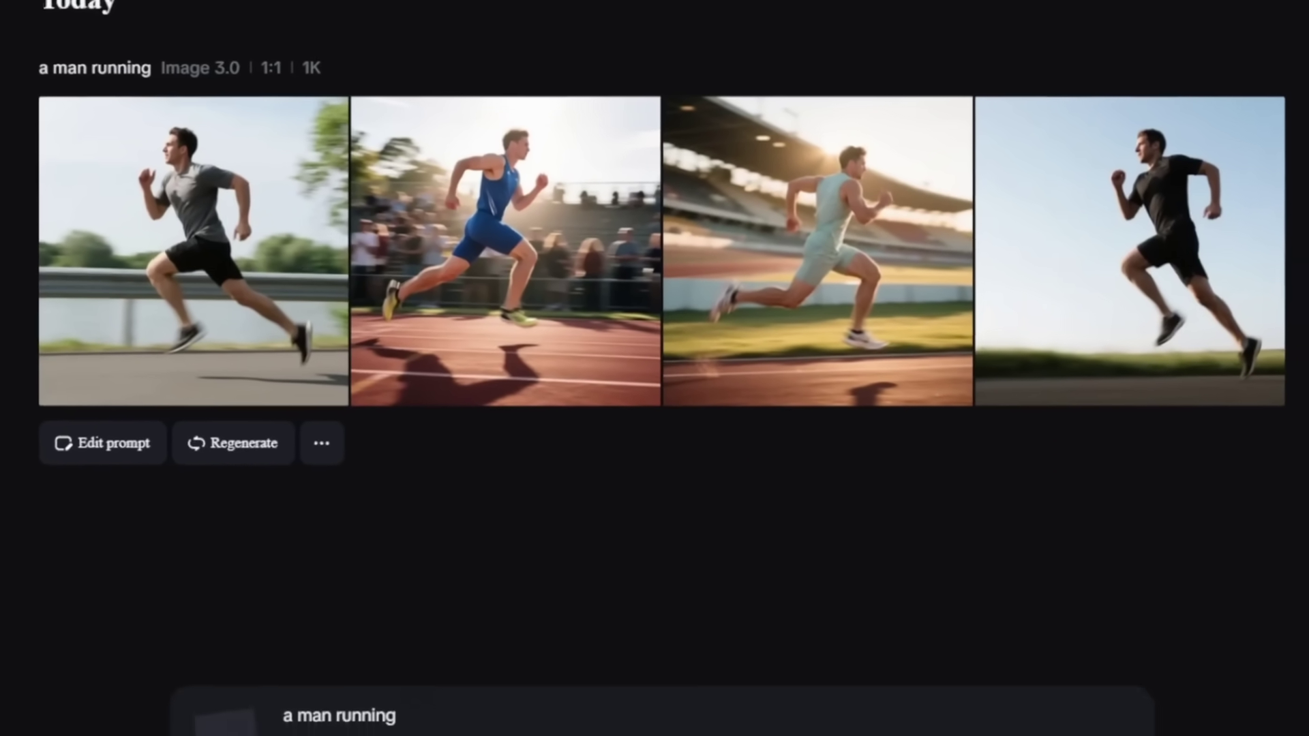
click(220, 714)
click(222, 539)
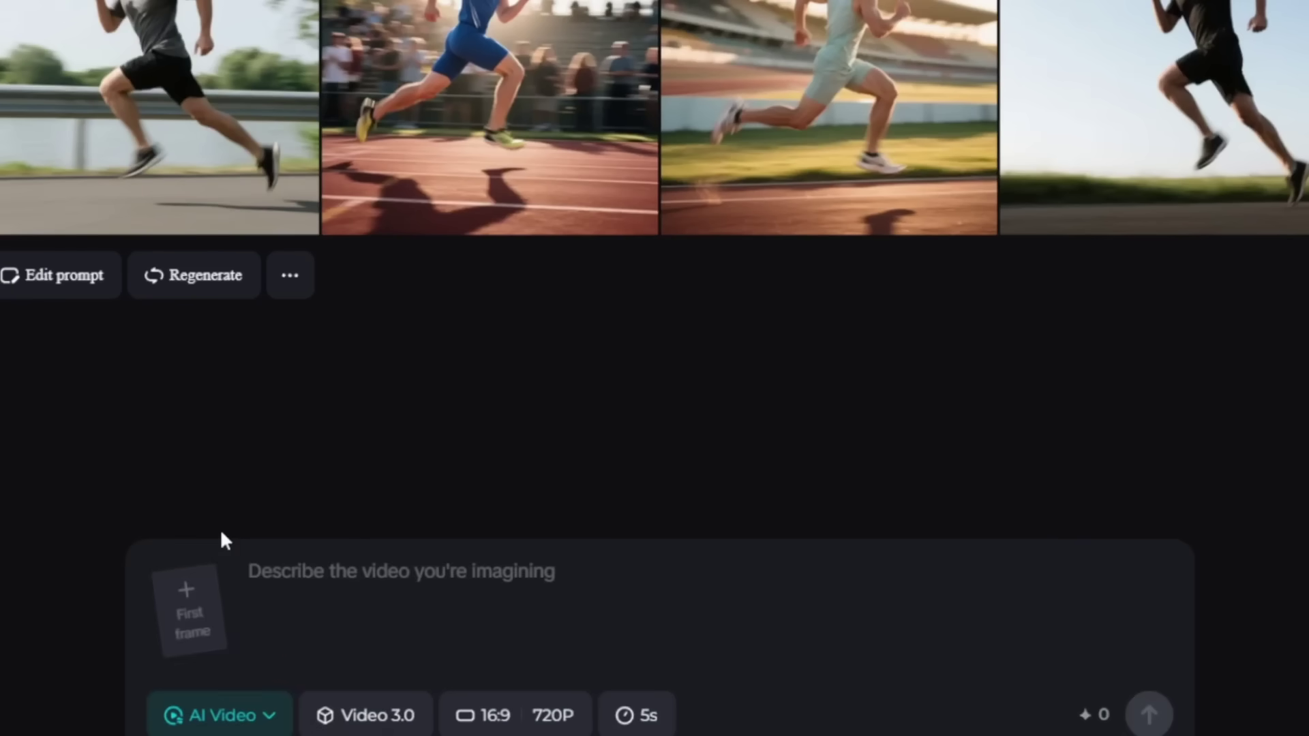
click(360, 572)
text(a dog running)
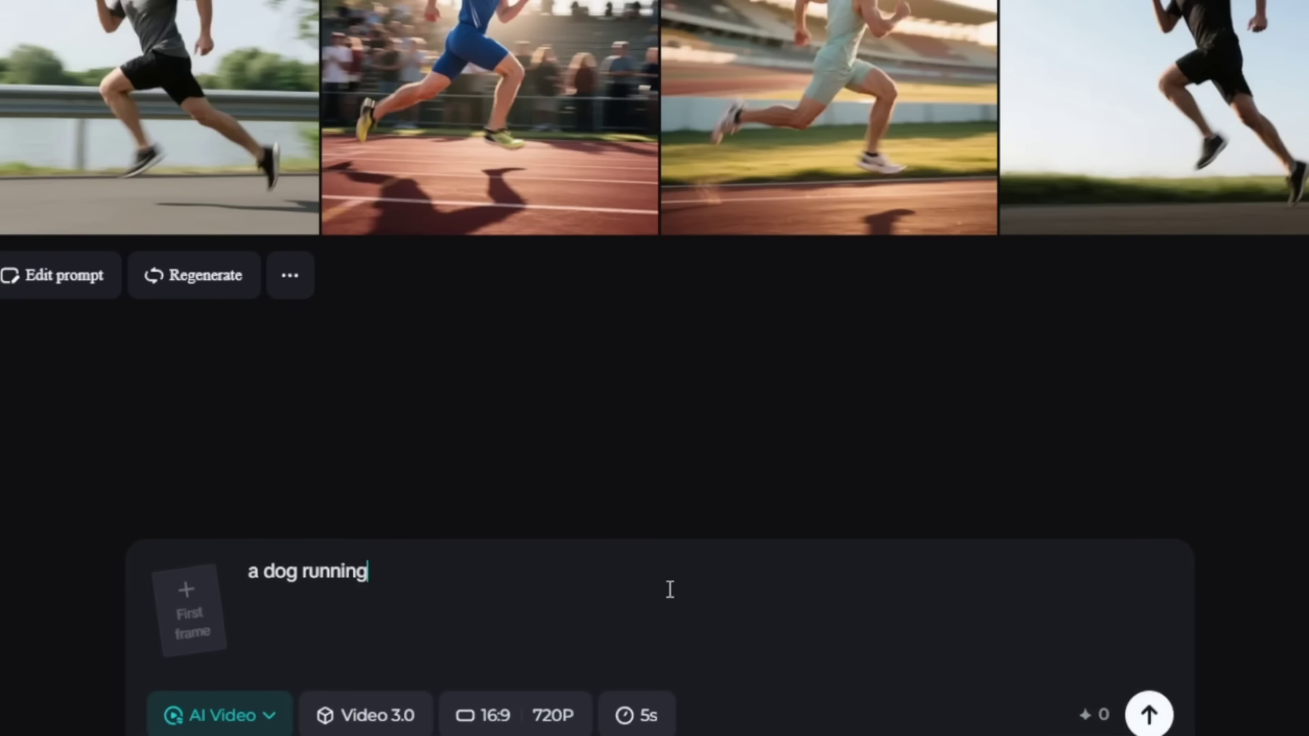
Step: Send the dog-running video job and view the pink-haired woman's video and its prompt
click(1149, 714)
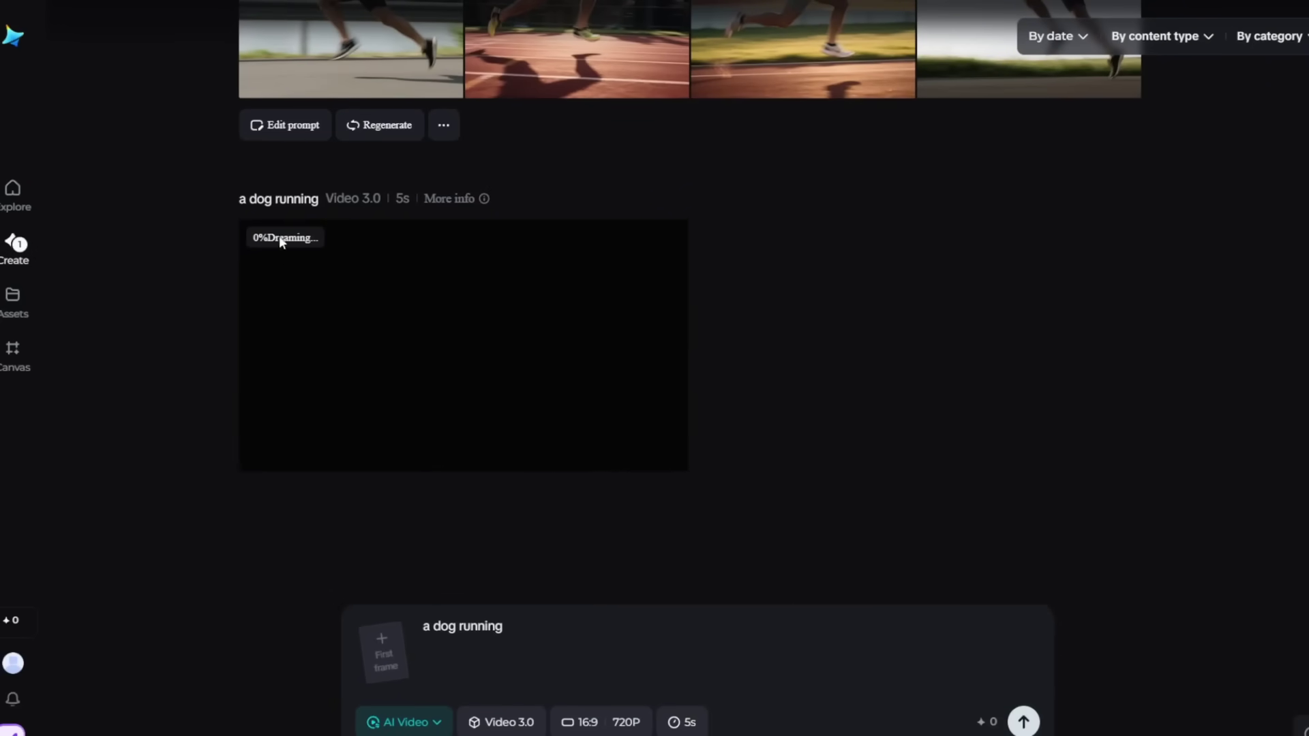
scroll(534, 418, up, 10)
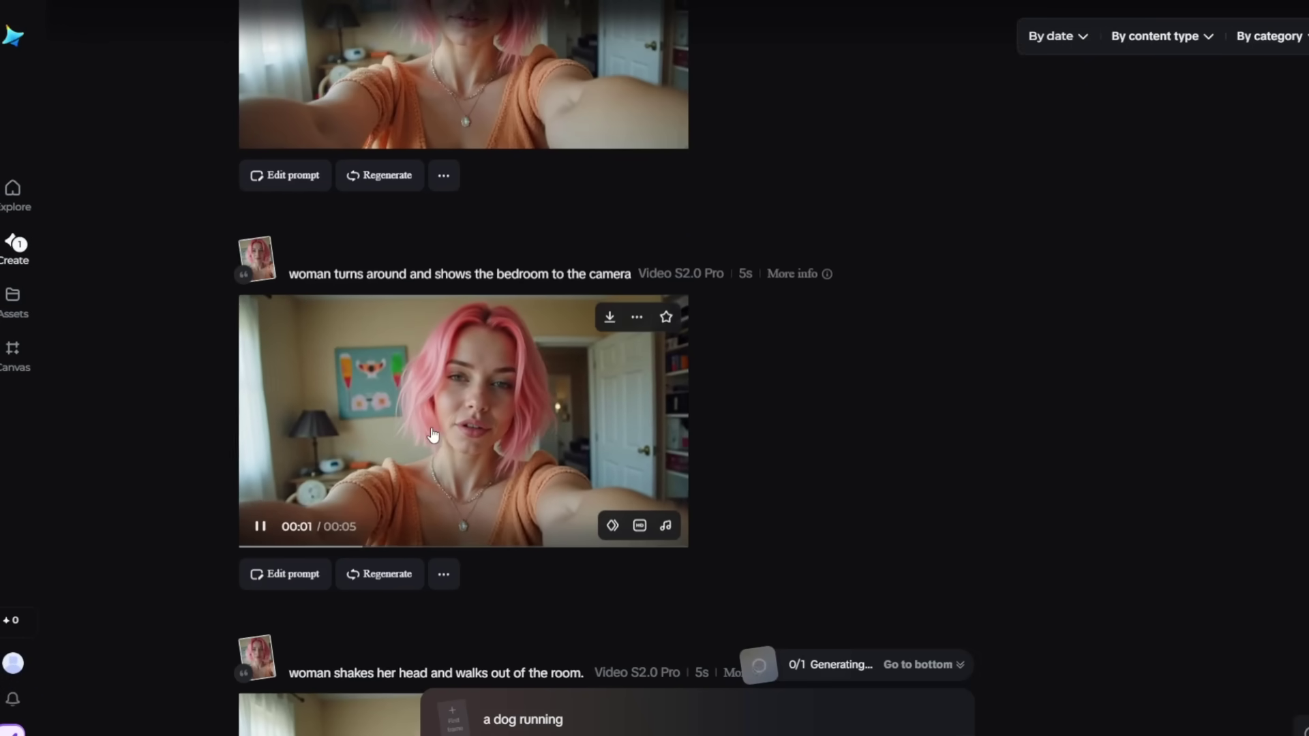
click(272, 533)
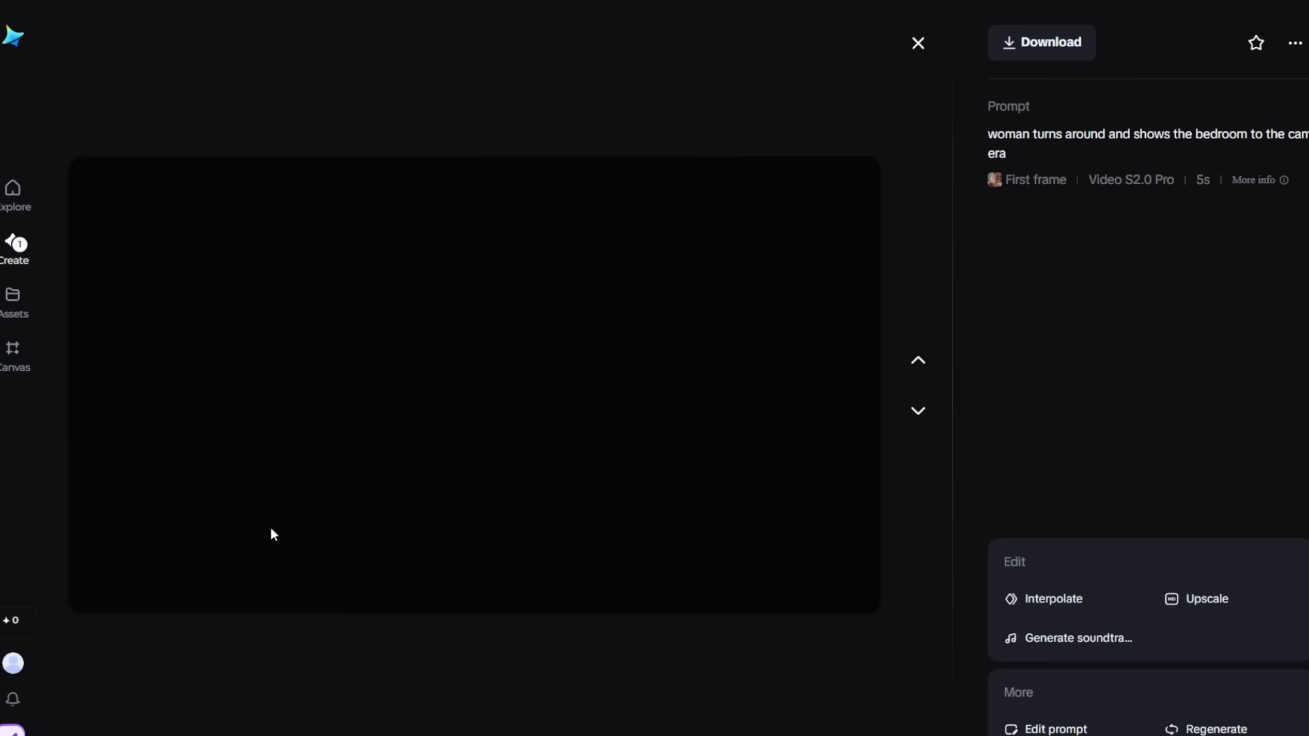
triple_click(1094, 133)
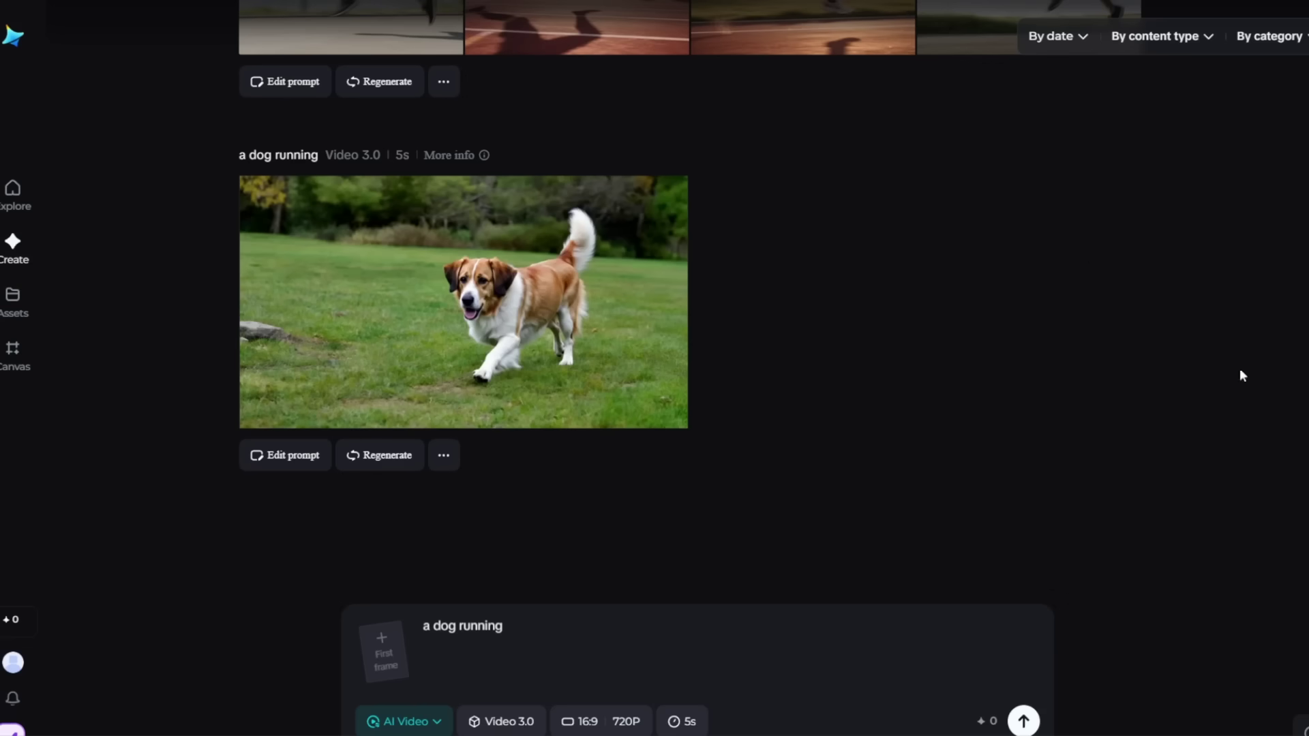
mouse_move(447, 357)
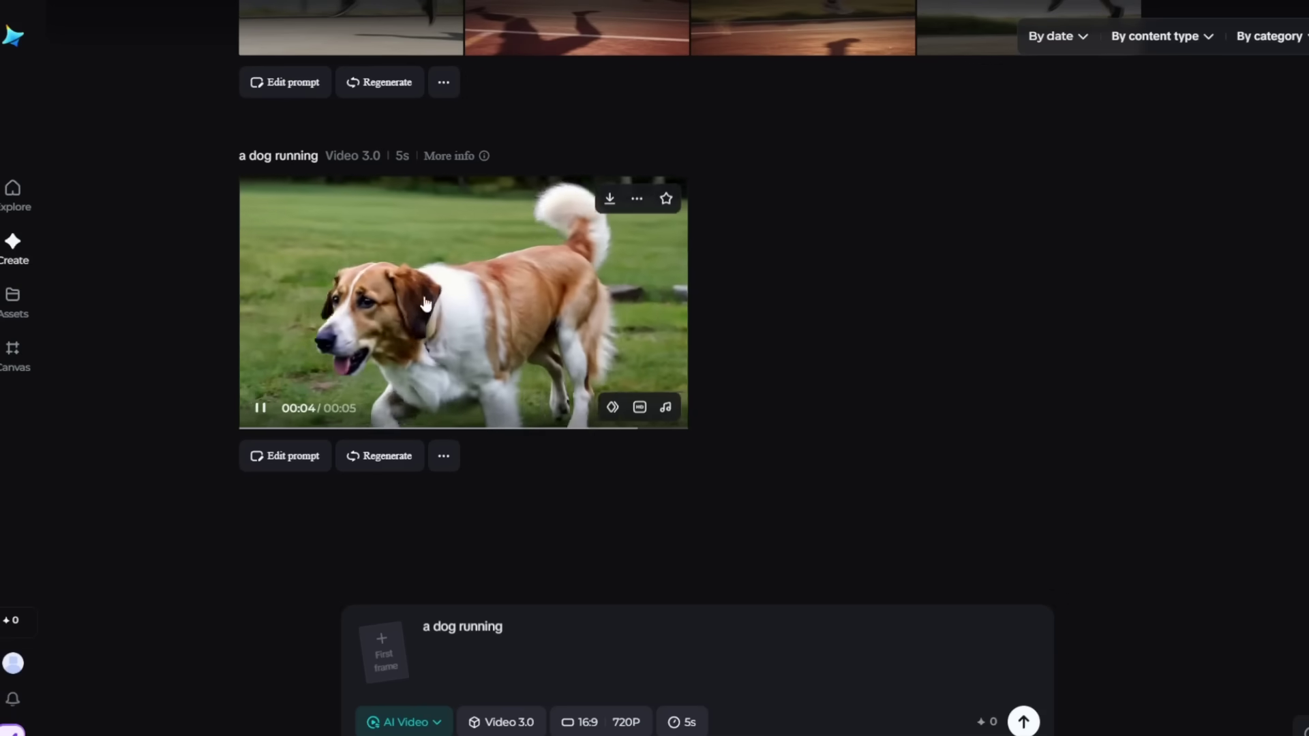
Step: View the finished 5-second Video 3.0 dog-running clip at full size
click(403, 306)
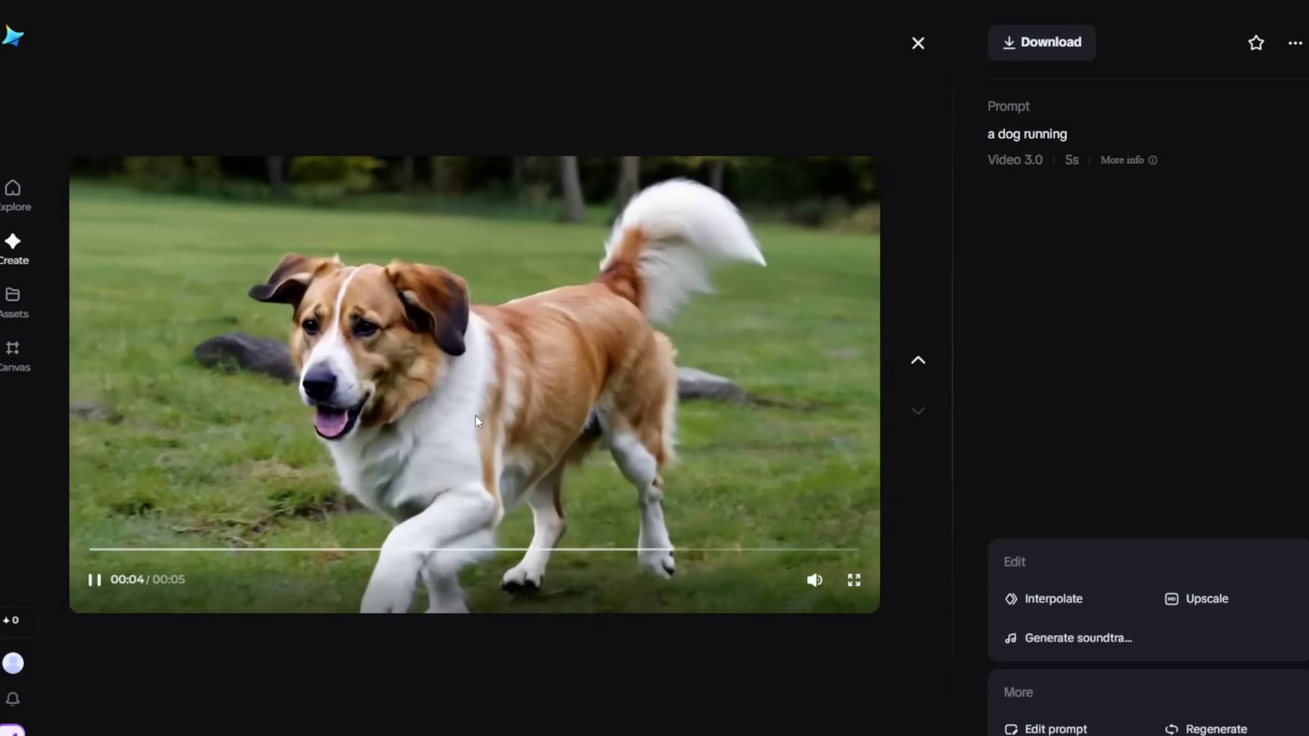
scroll(791, 344, up, 3)
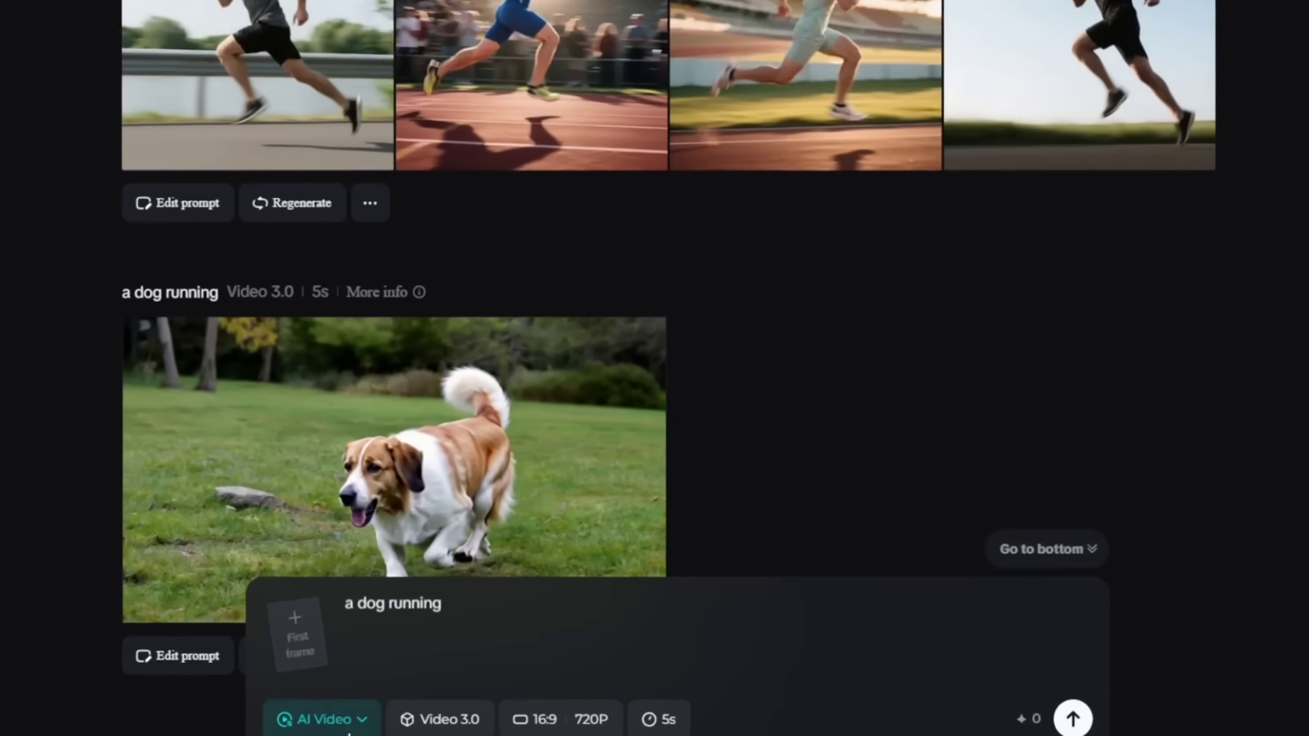
click(406, 721)
Step: Switch to AI Avatar (Avatar Turbo), attach a woman's portrait photo, and check the text-to-speech option
click(208, 585)
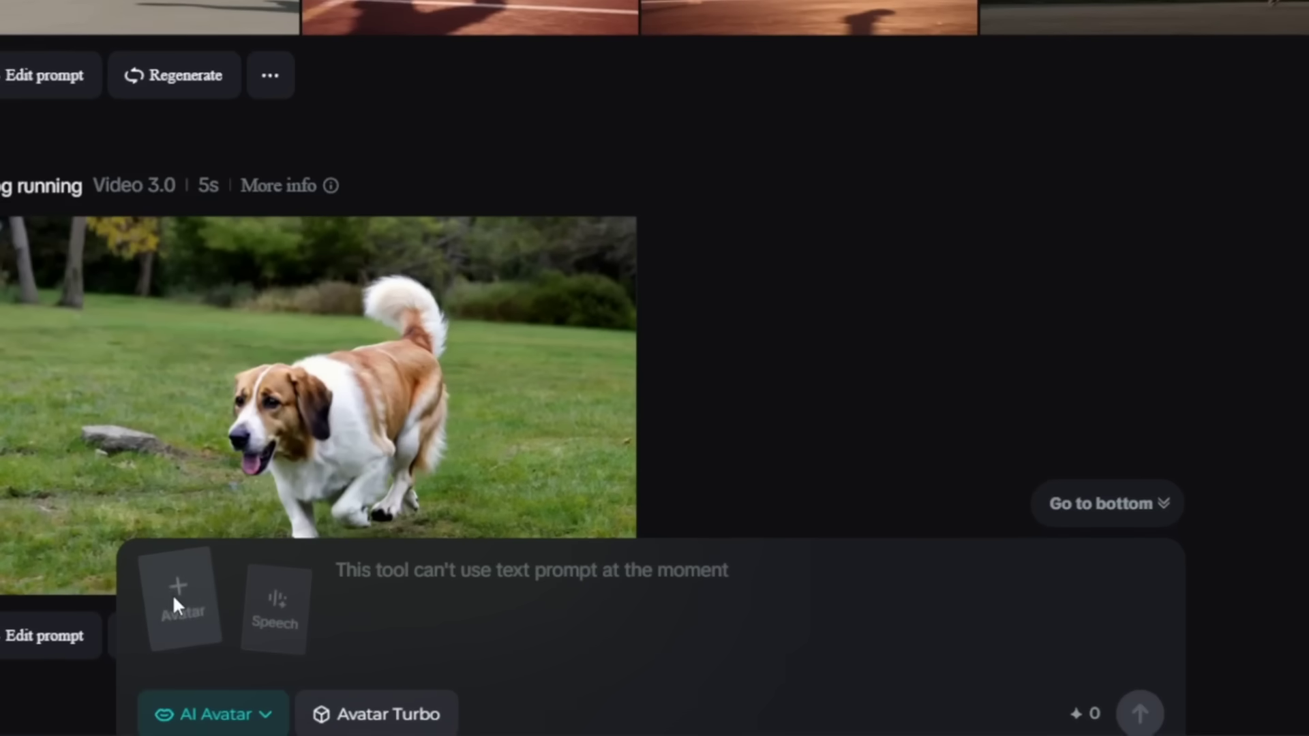
click(179, 600)
click(291, 612)
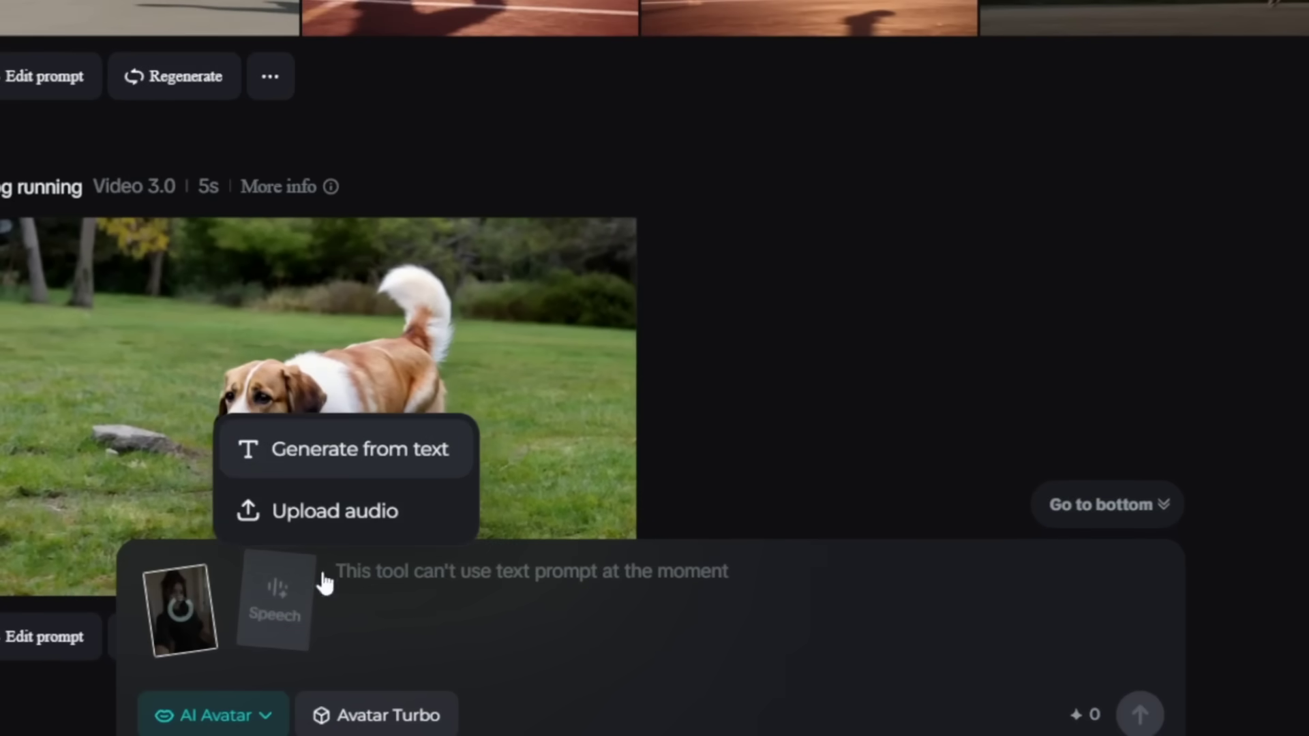
click(356, 455)
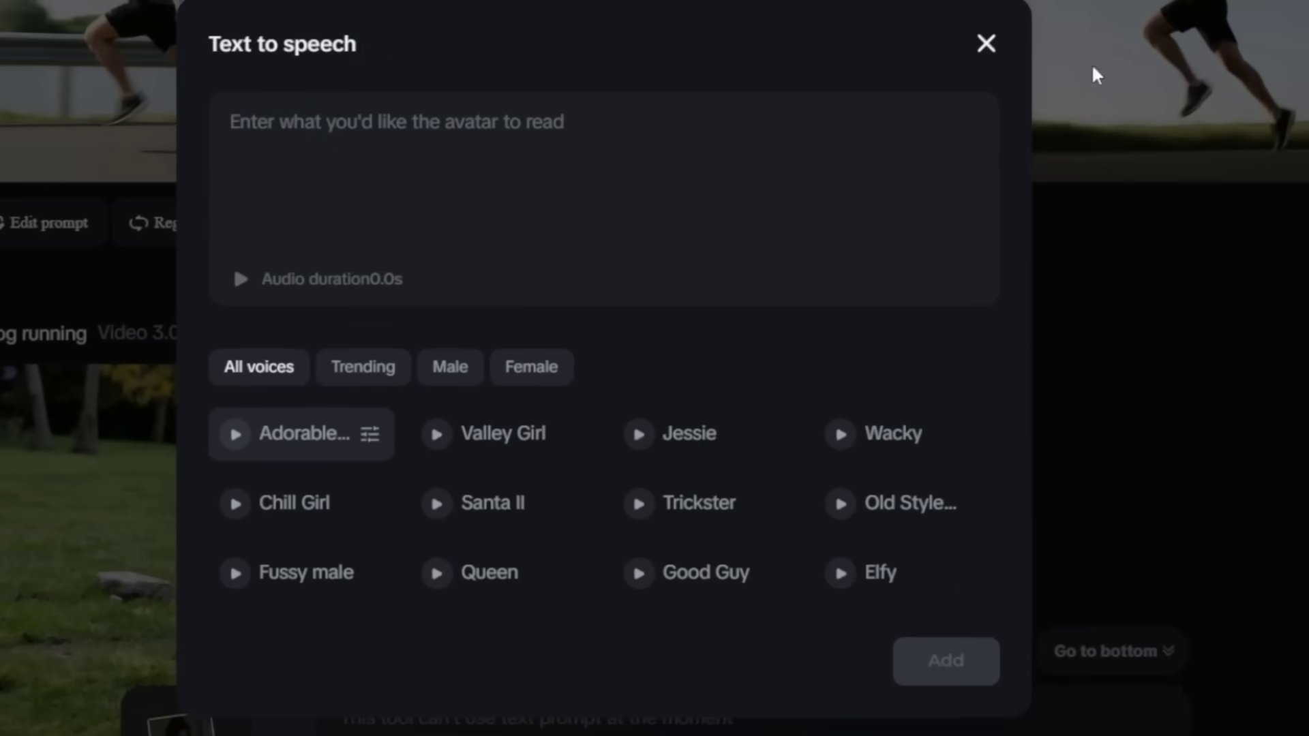
click(986, 43)
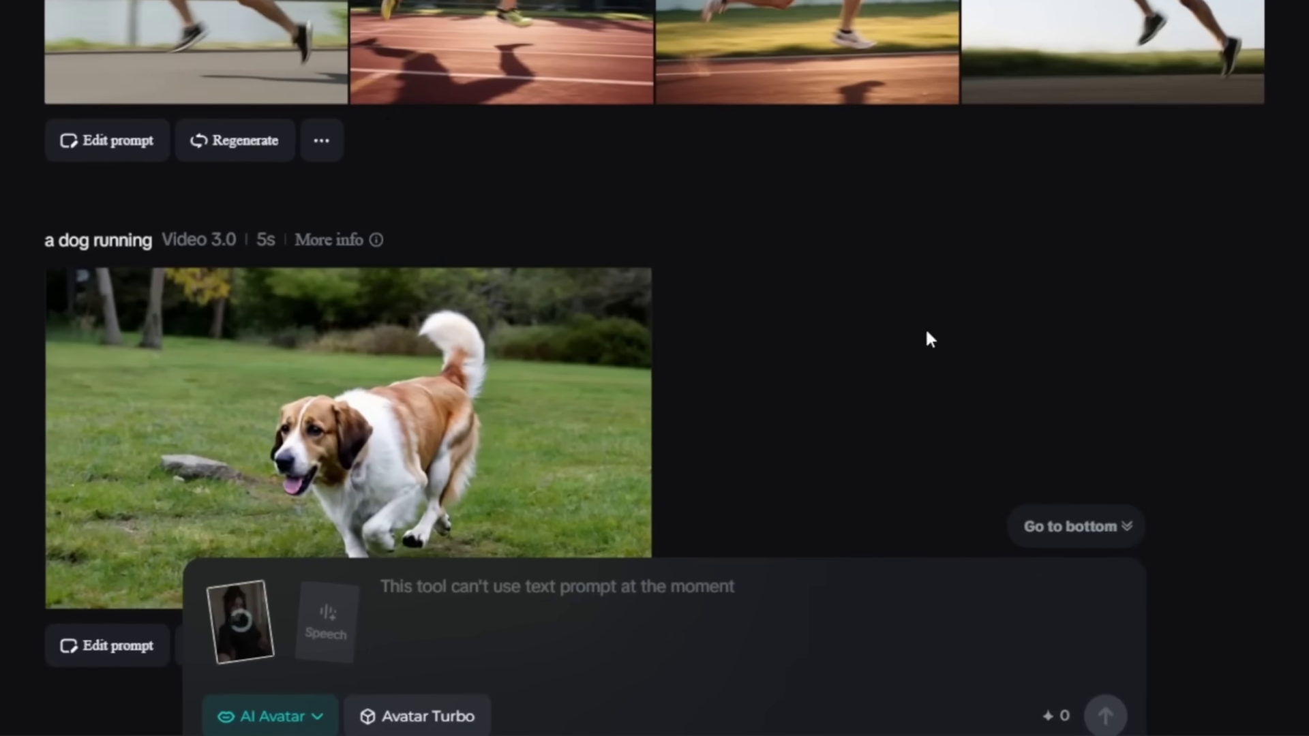
scroll(680, 366, up, 10)
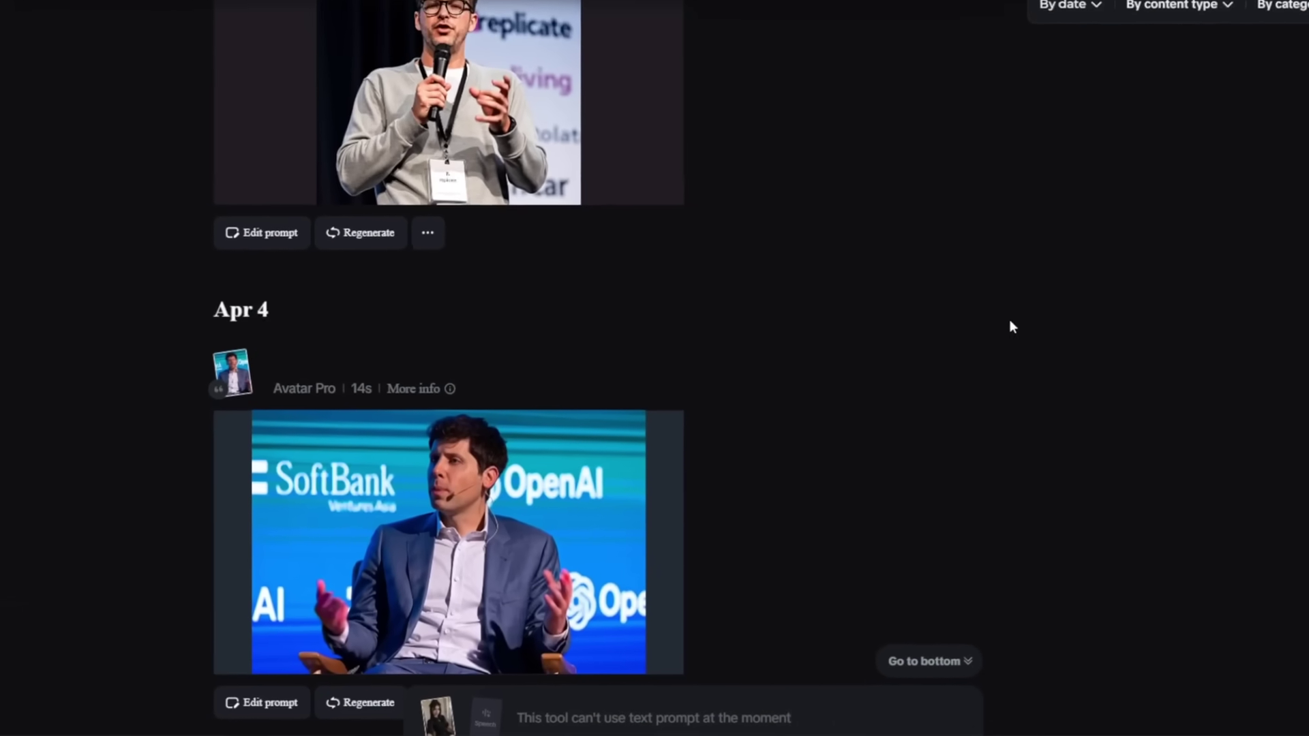
Step: Review the Apr 4 Avatar Pro video, then open and pause the 6-second woman-in-car clip
scroll(1003, 344, down, 1)
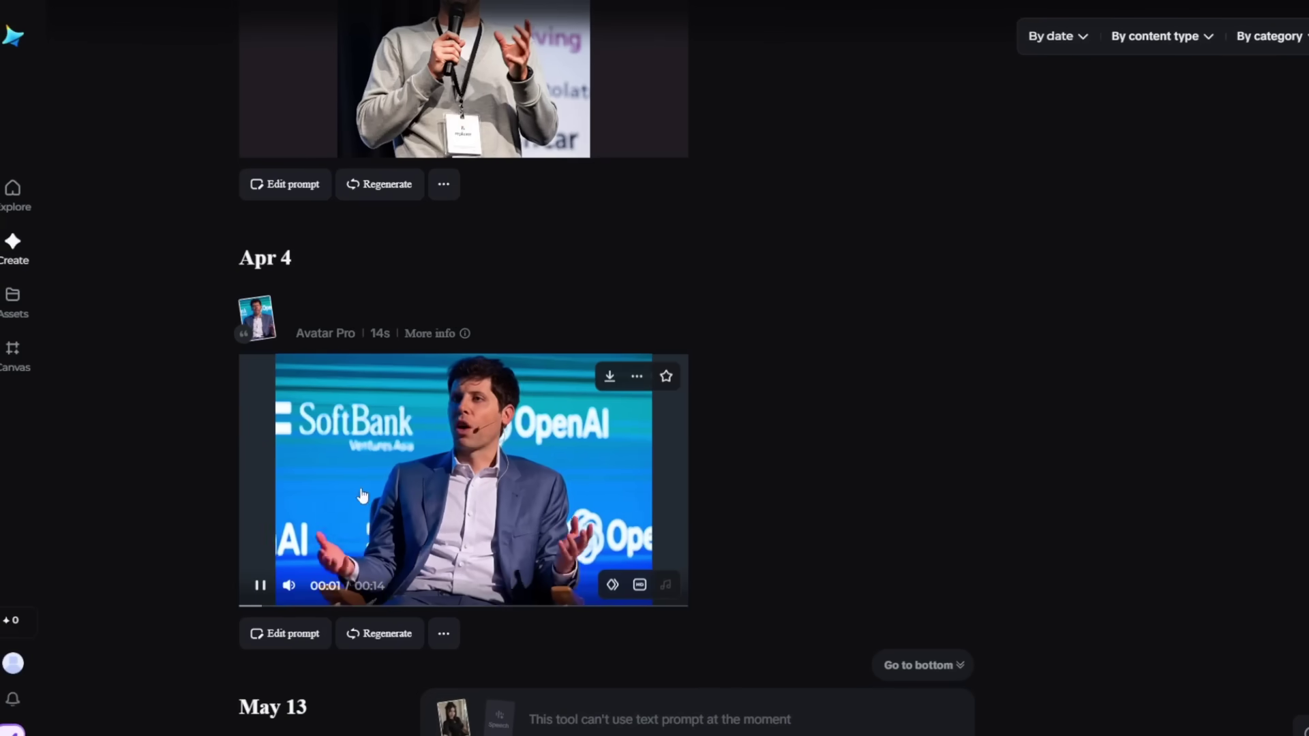
click(244, 501)
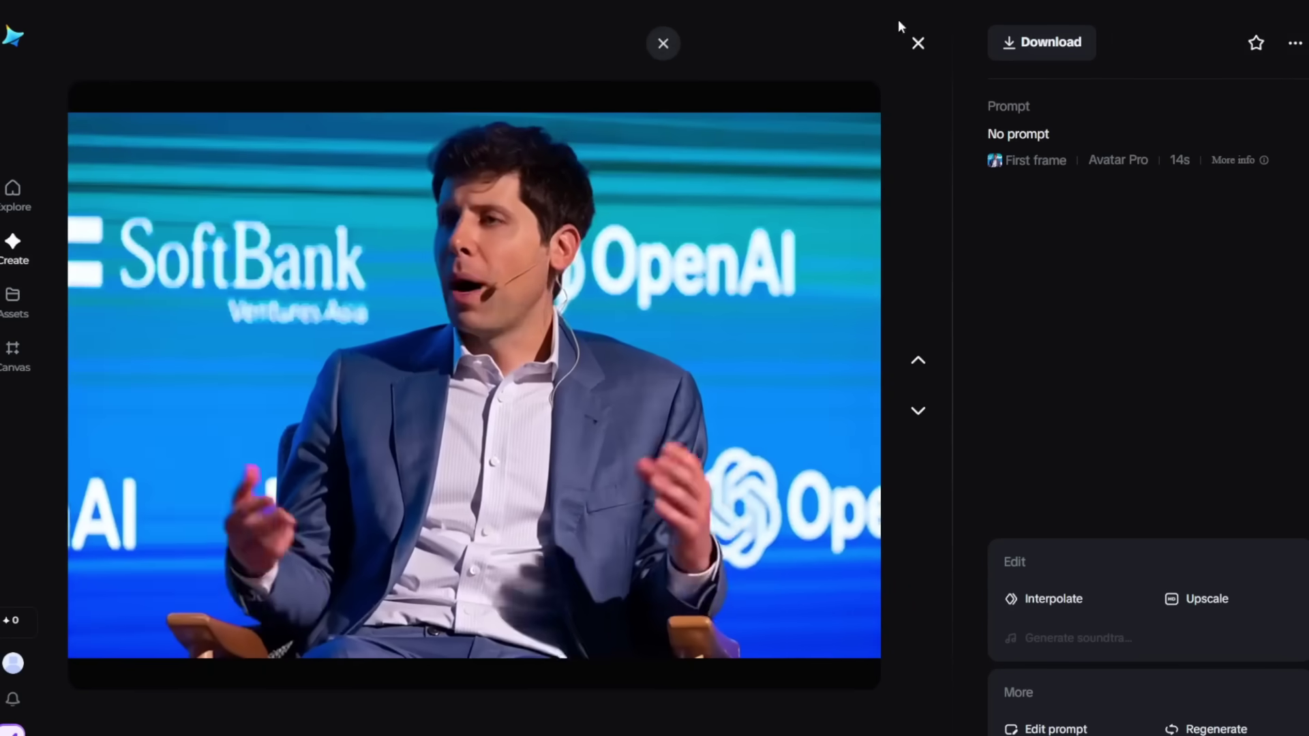
click(918, 42)
click(405, 373)
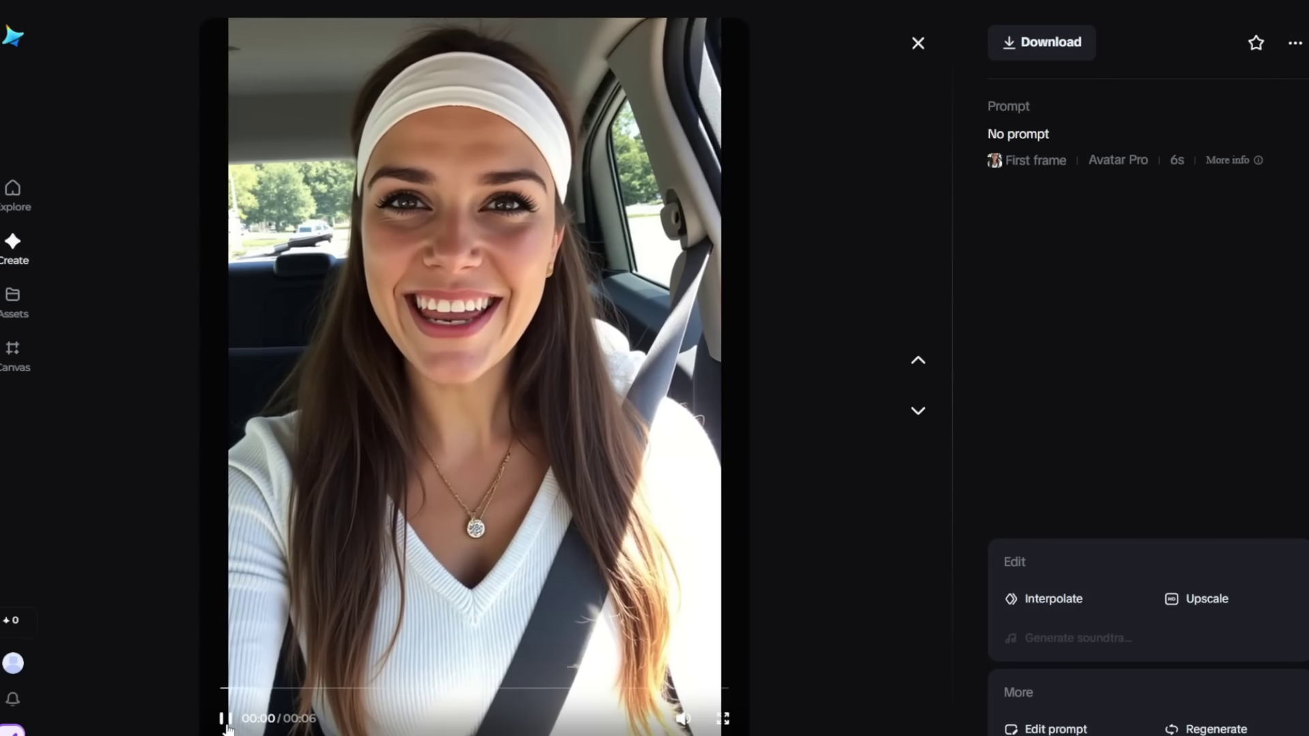
click(297, 653)
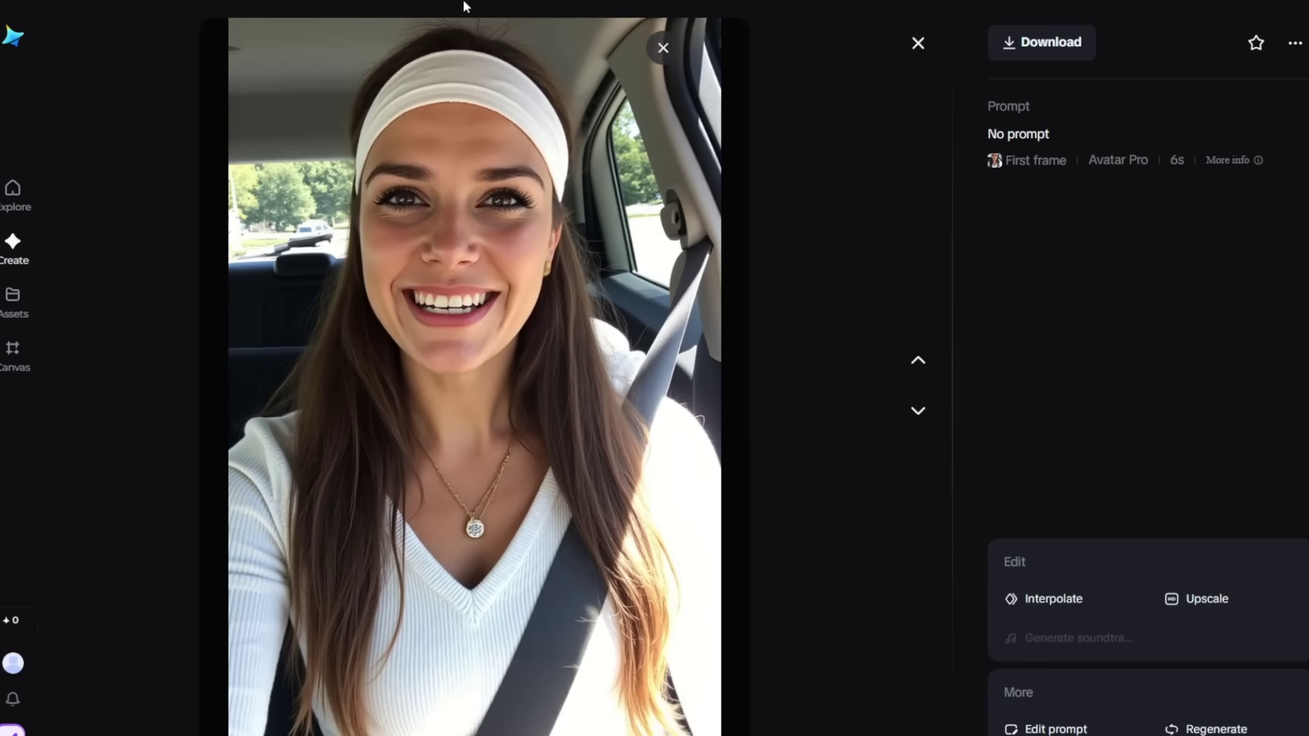
click(663, 49)
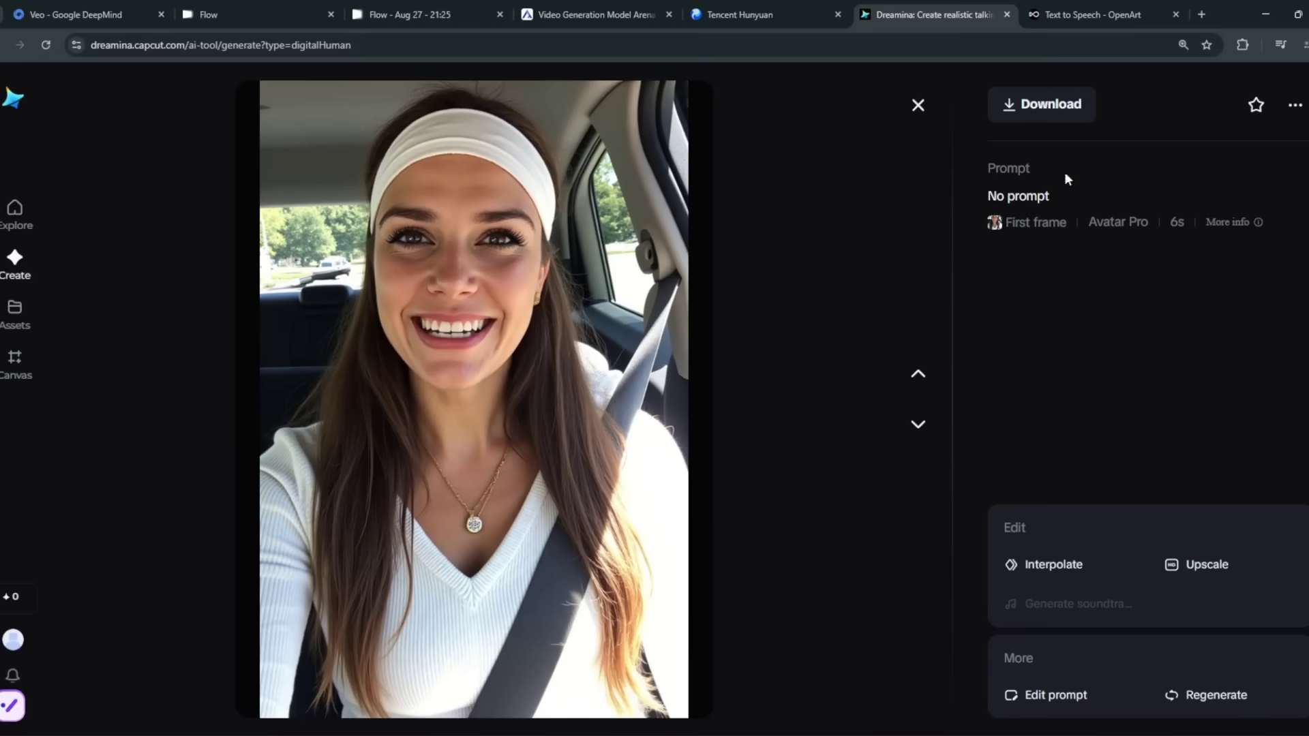
Step: Close the video viewer, pin the Free VPN extension, and open then dismiss its panel
click(918, 116)
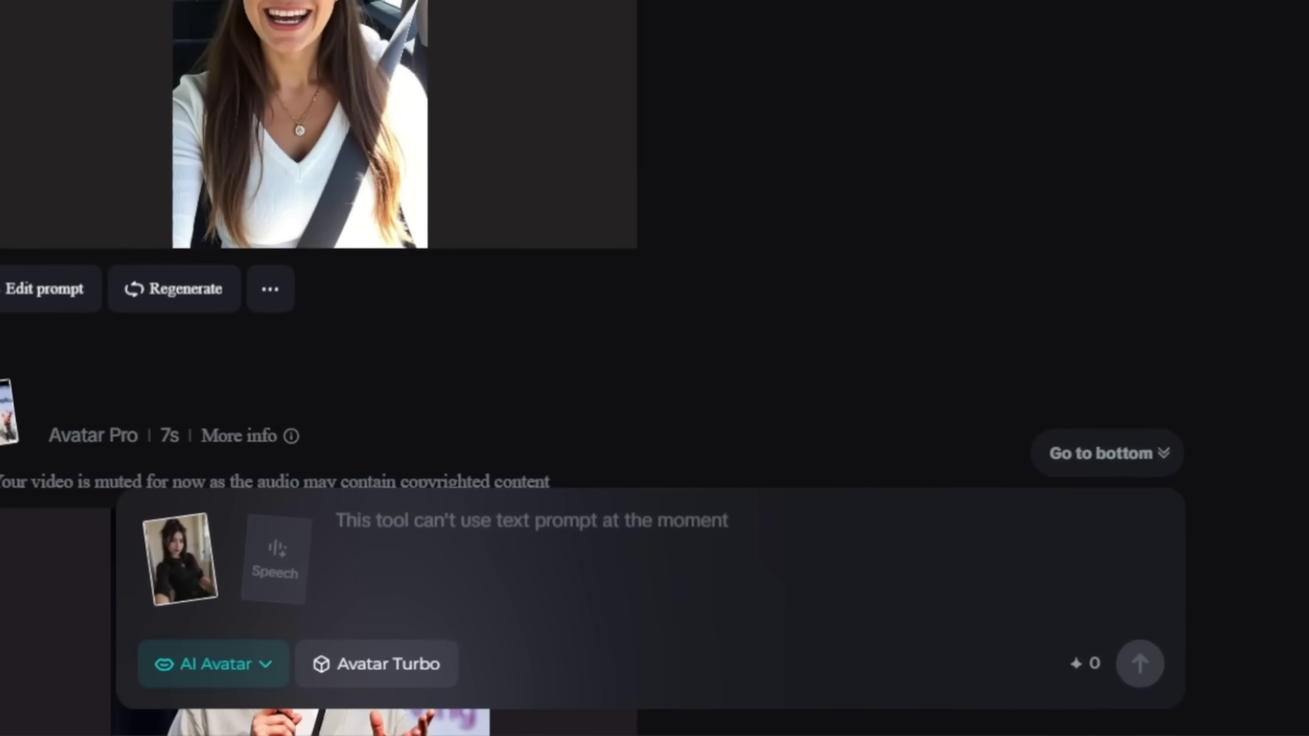
click(1249, 10)
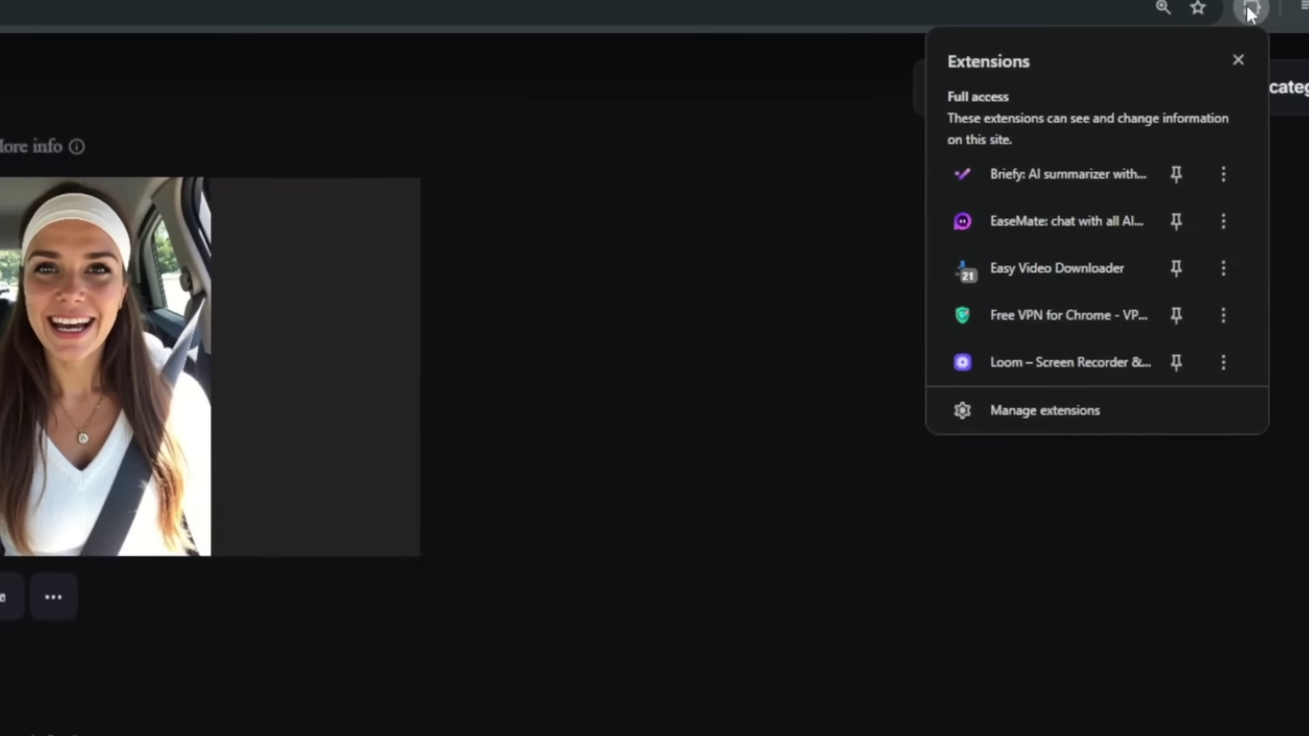
click(976, 375)
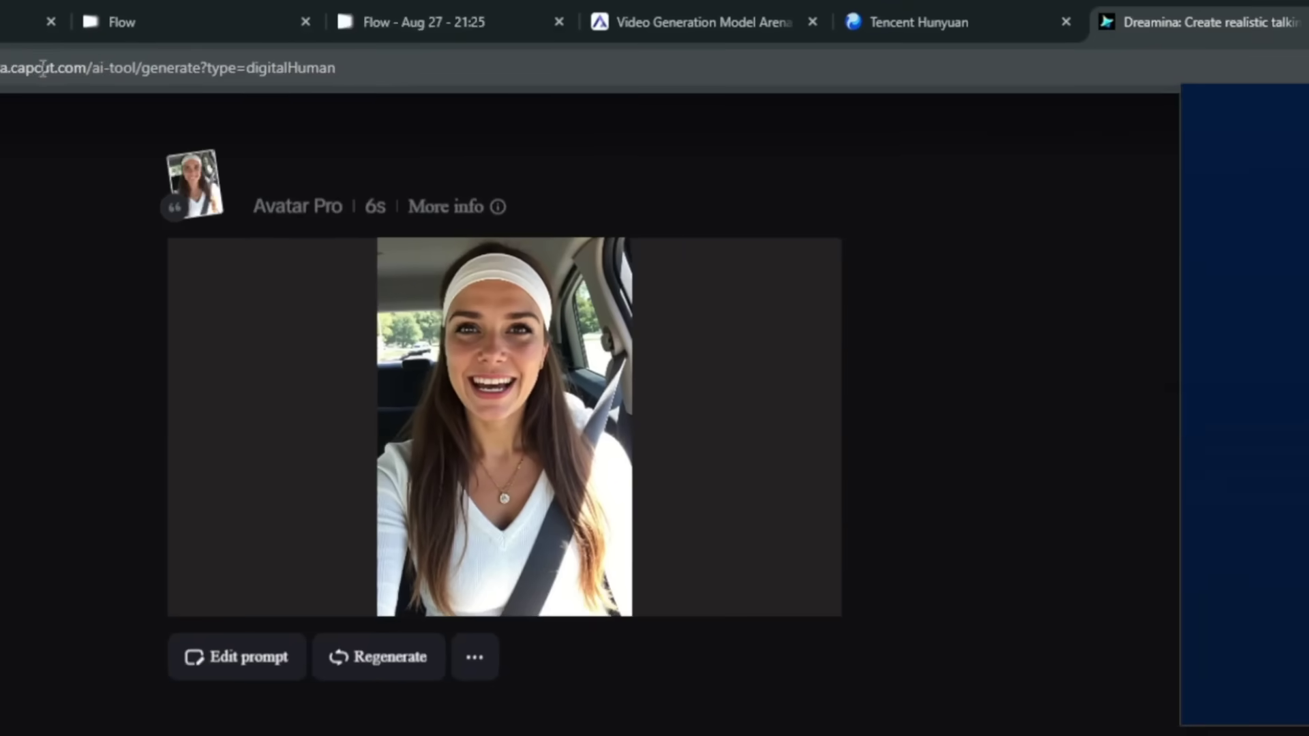
click(122, 68)
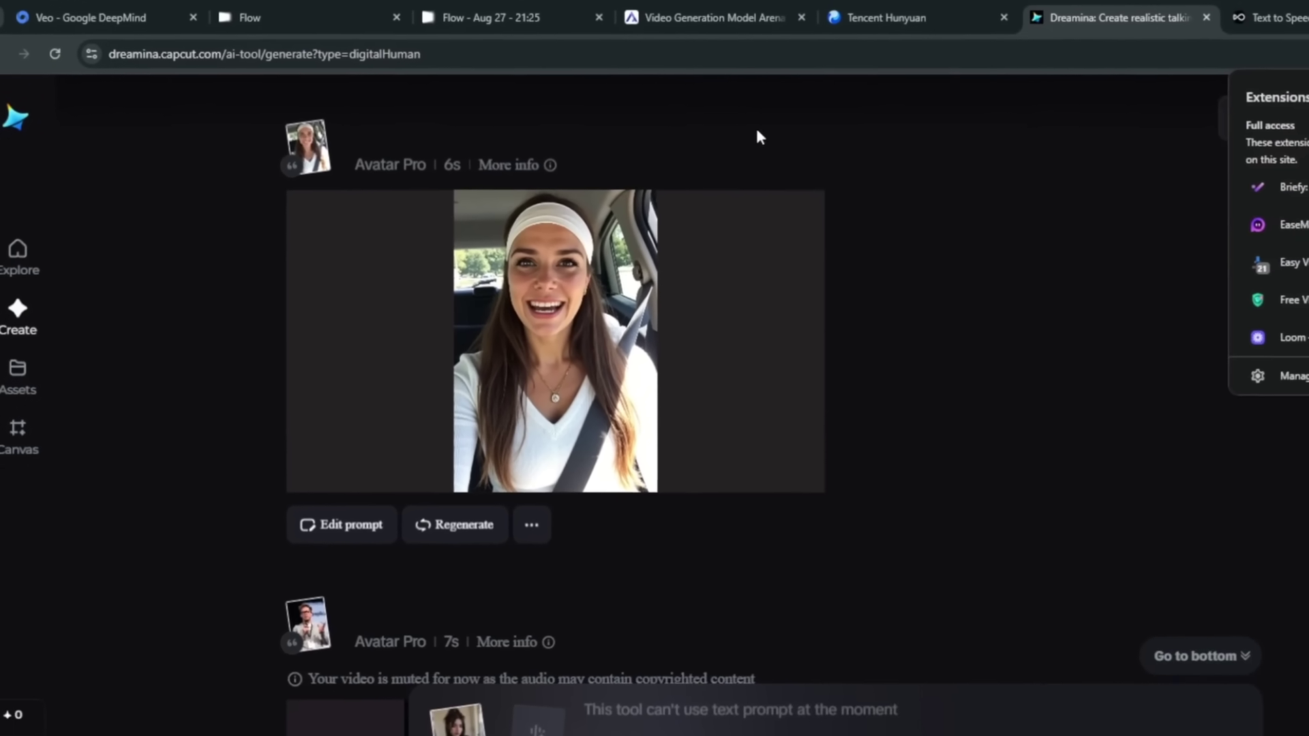
click(1251, 533)
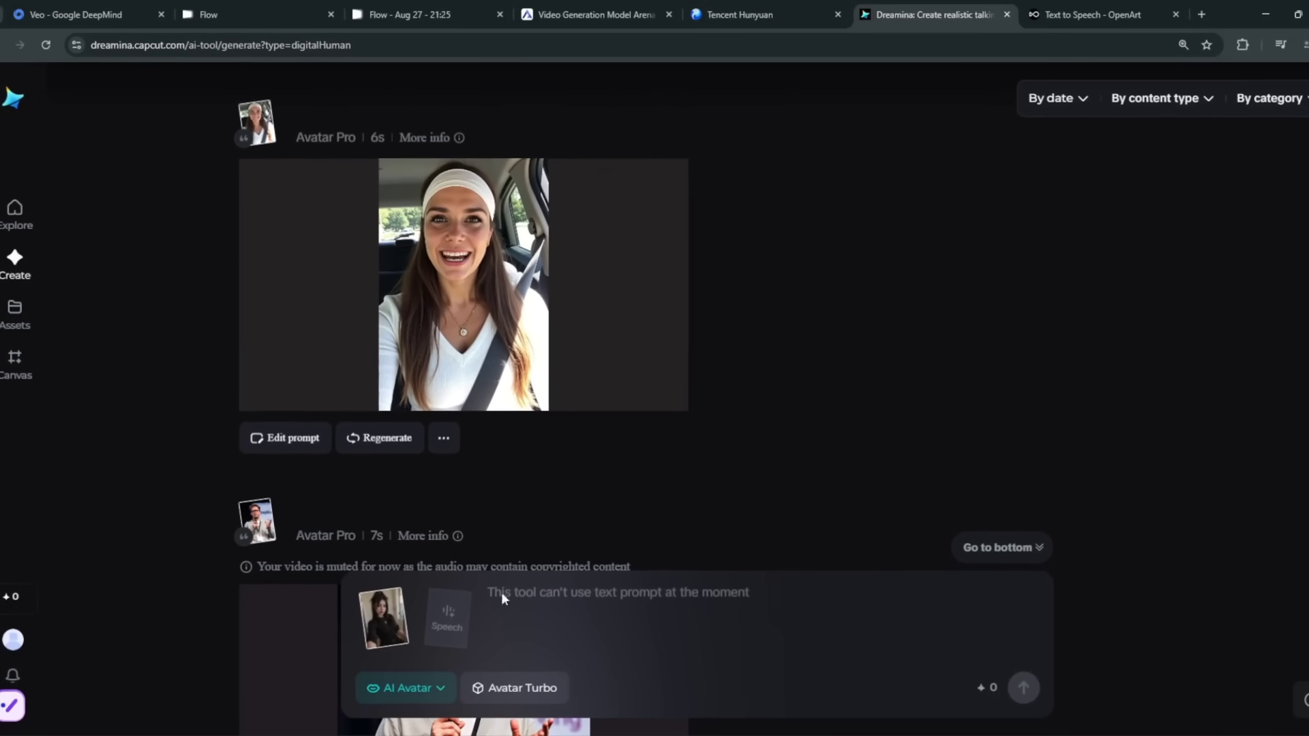
Step: Browse Dreamina's Explore page and creation modes, then move to the dFans.co homepage
click(10, 213)
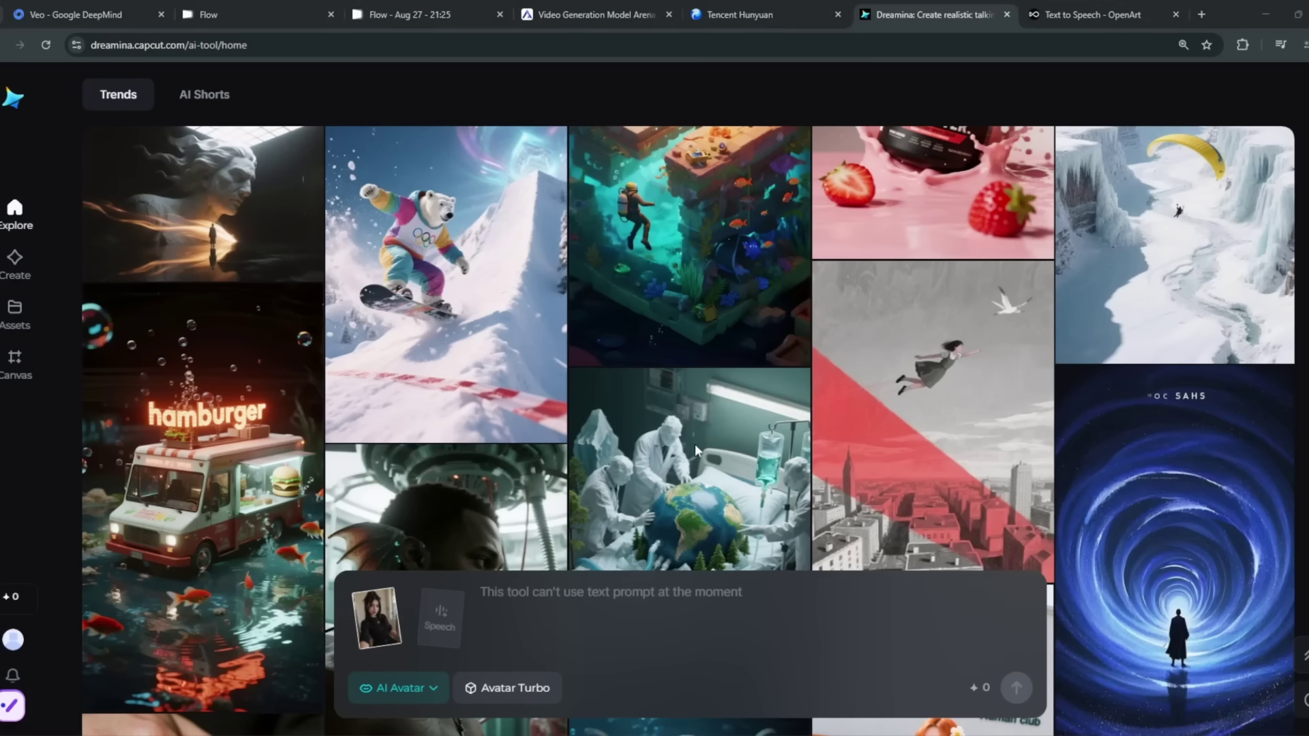
scroll(696, 450, up, 5)
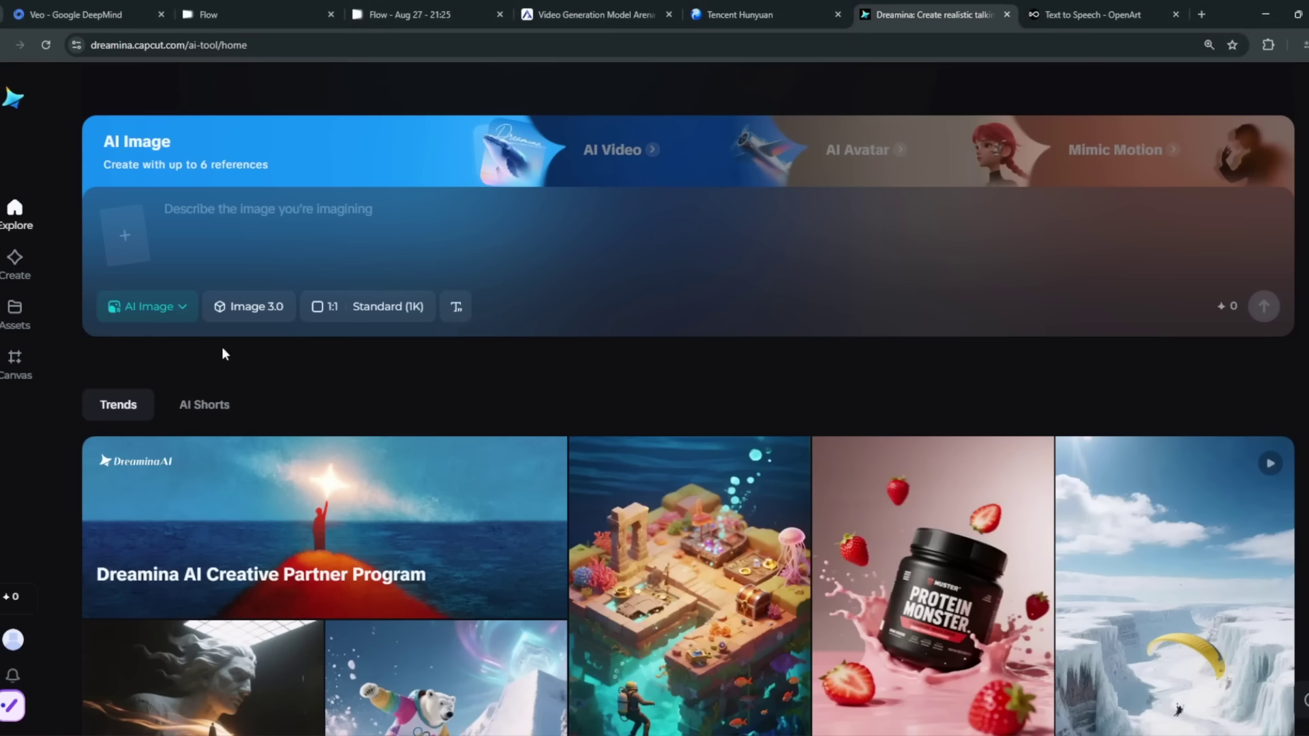
click(184, 309)
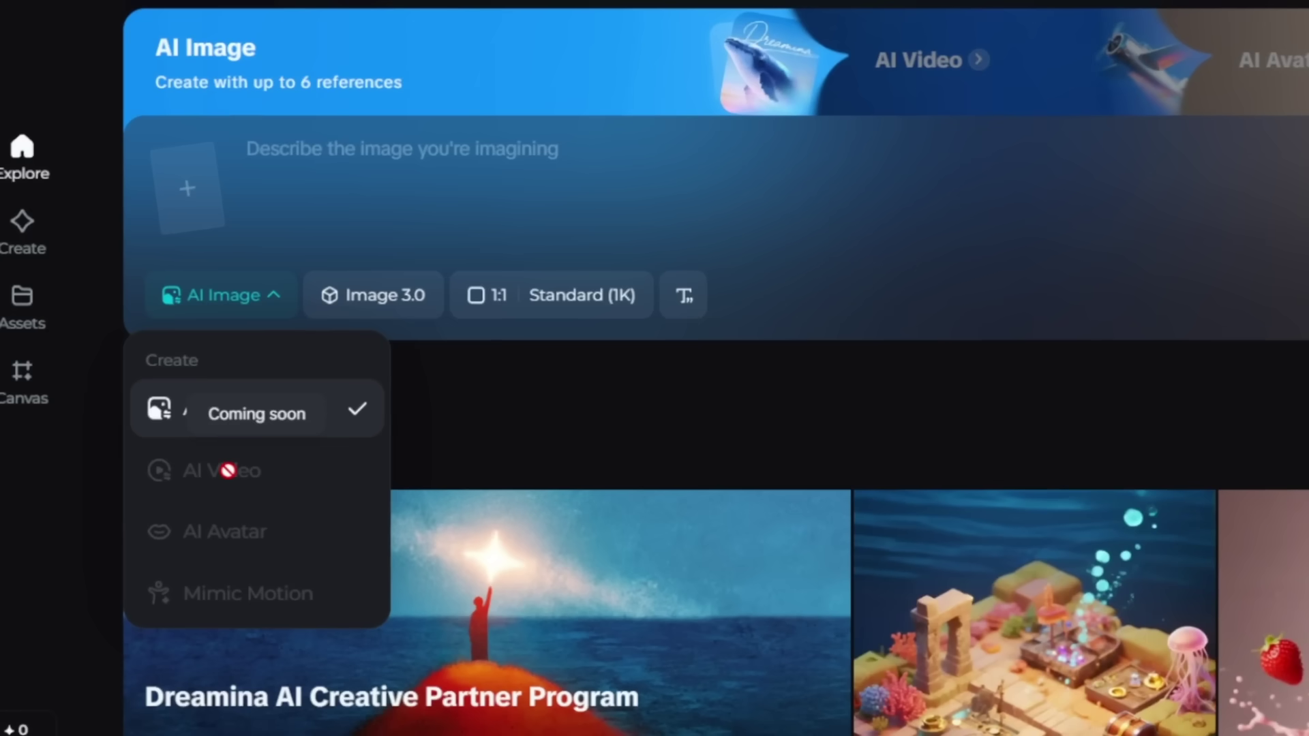
click(497, 438)
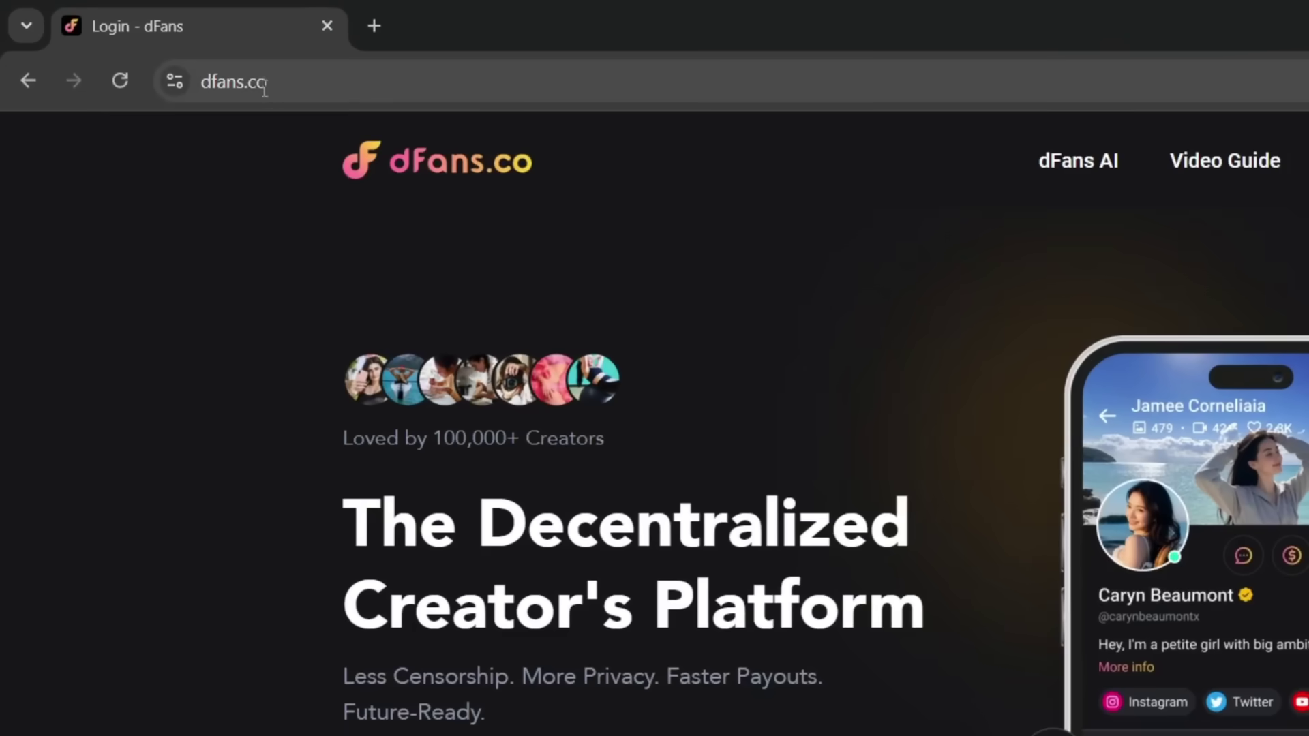
drag(178, 55, 170, 55)
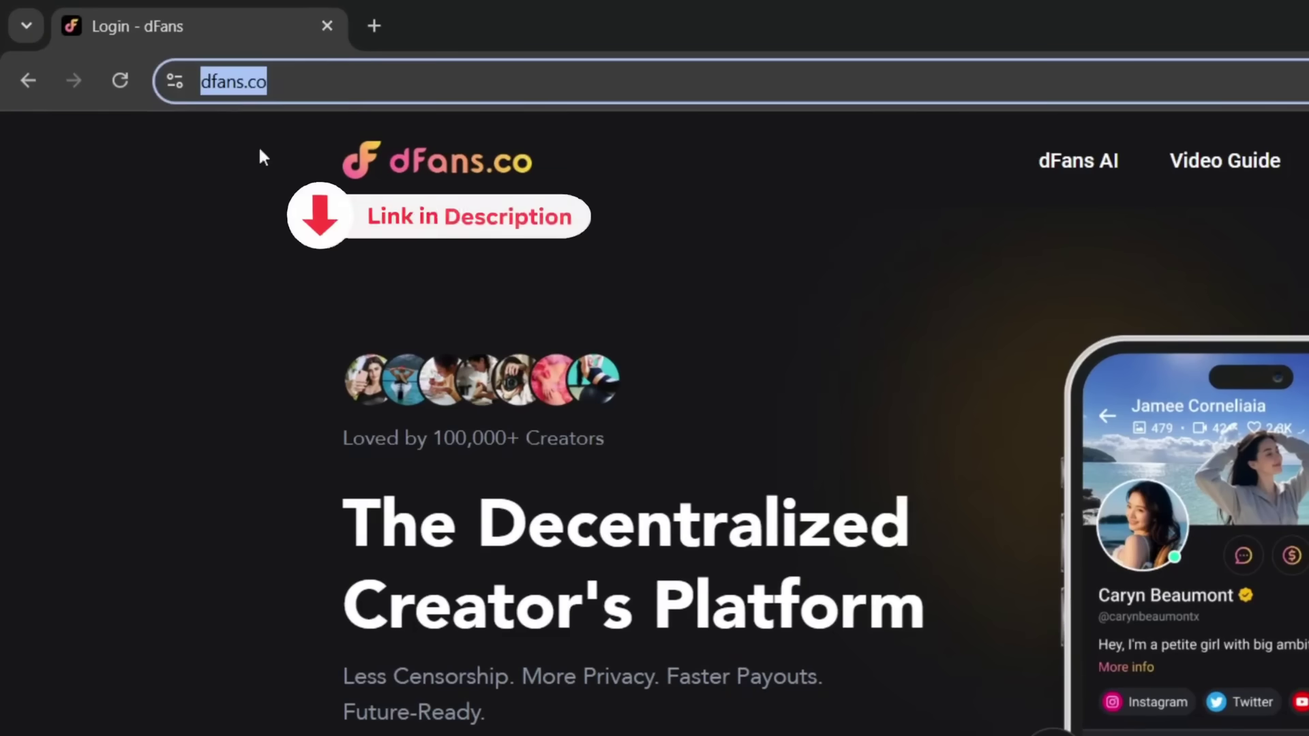
click(302, 182)
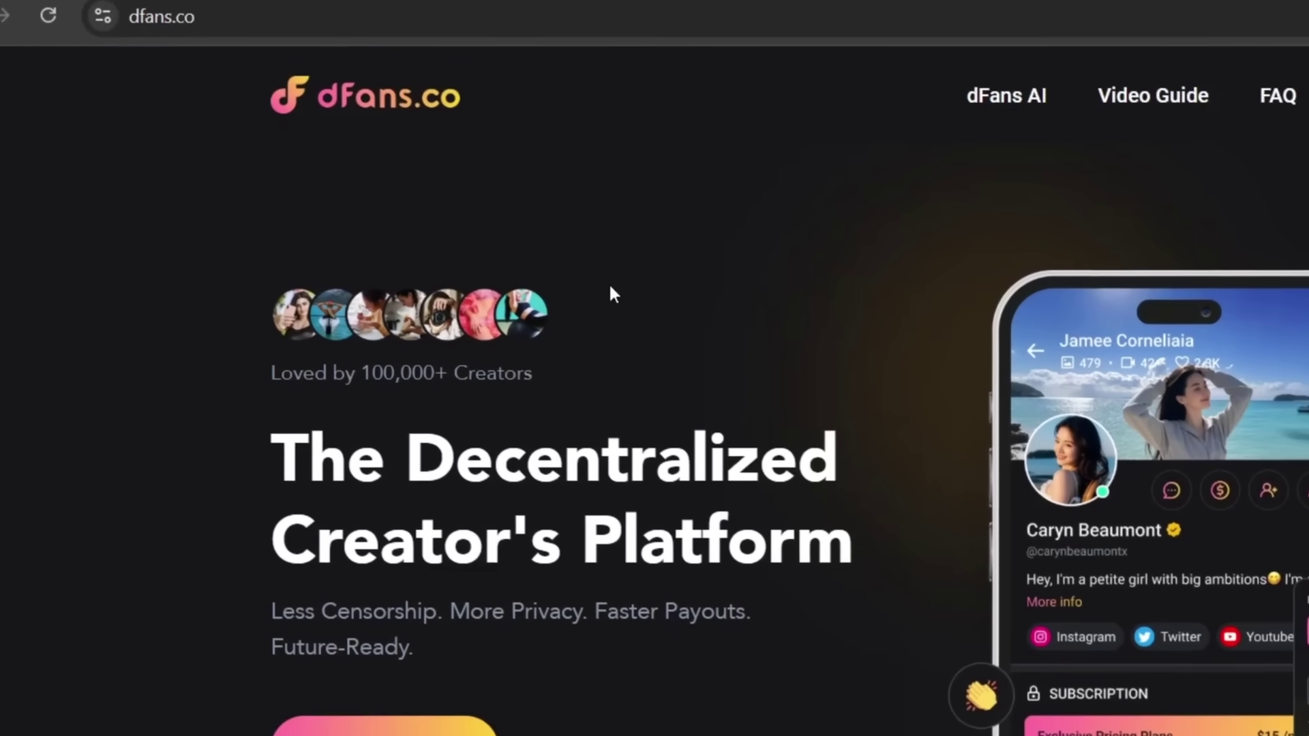